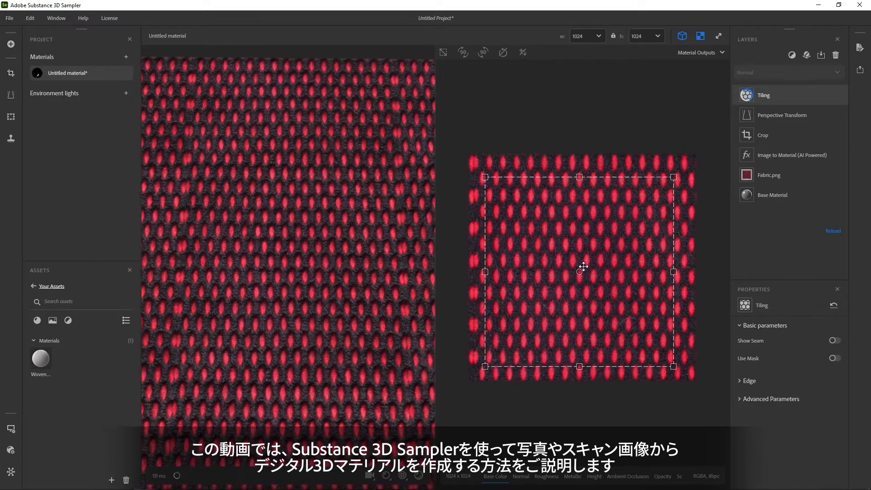
drag(488, 271, 488, 271)
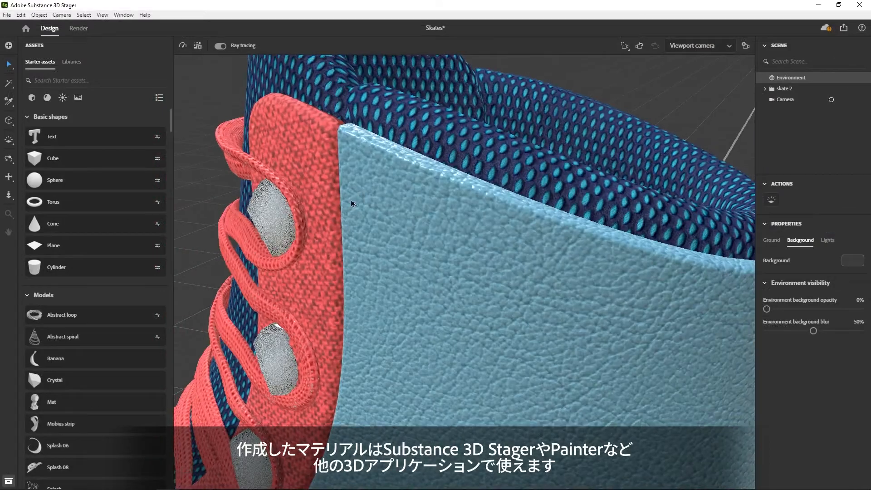
mouse_move(354, 204)
right_down()
mouse_move(437, 210)
mouse_move(439, 149)
mouse_move(459, 161)
mouse_move(544, 156)
right_up()
scroll(438, 147, down, 5)
scroll(544, 157, up, 3)
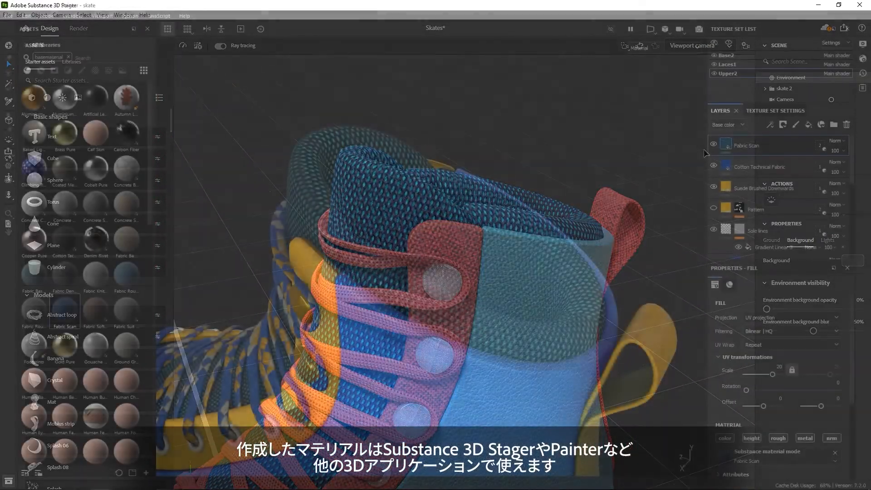
mouse_move(408, 286)
alt+mouse_down()
mouse_move(563, 297)
mouse_move(501, 276)
mouse_move(453, 272)
alt+mouse_up()
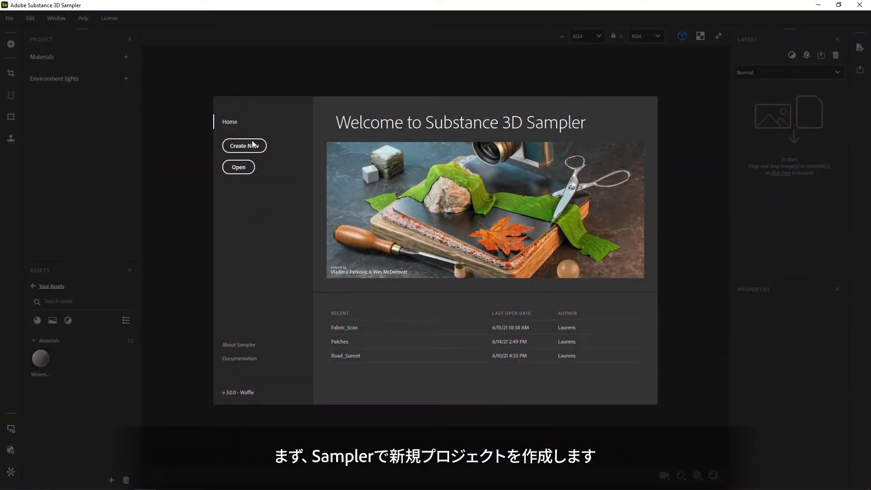
Step: Create a new project and import Fabric.png using the AI Powered Image to Material template with a base material
click(255, 146)
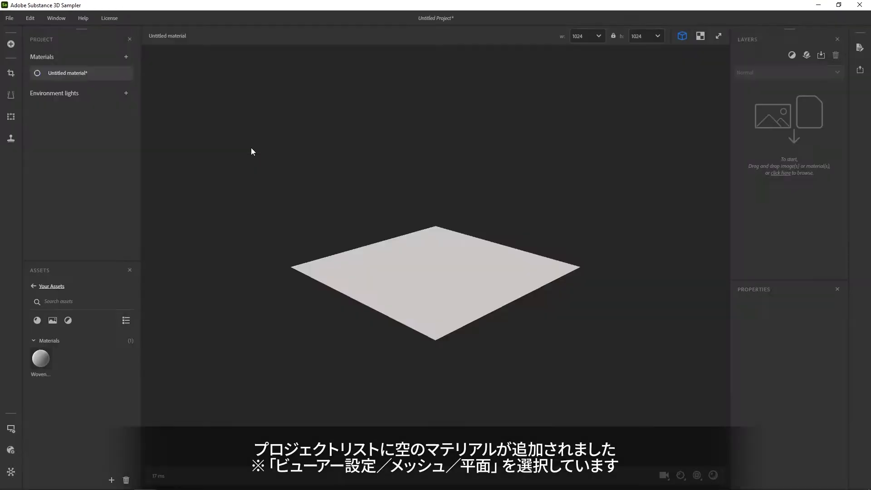
mouse_move(97, 72)
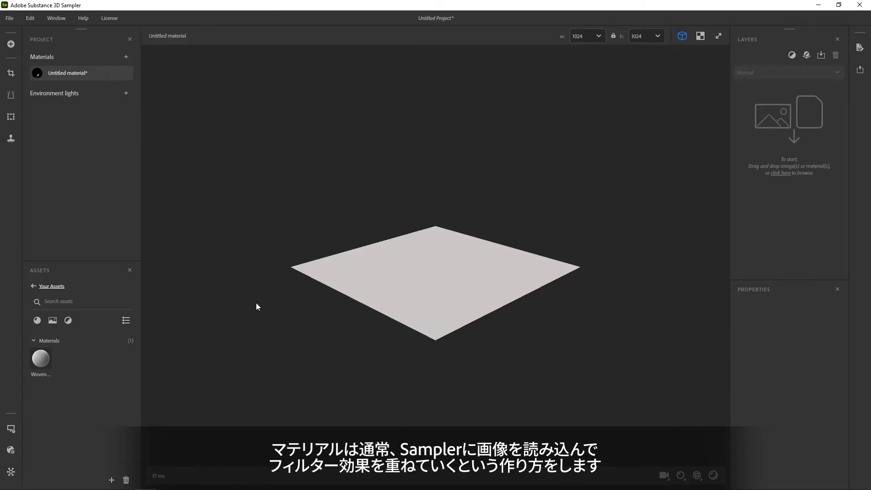
key(alt+Tab)
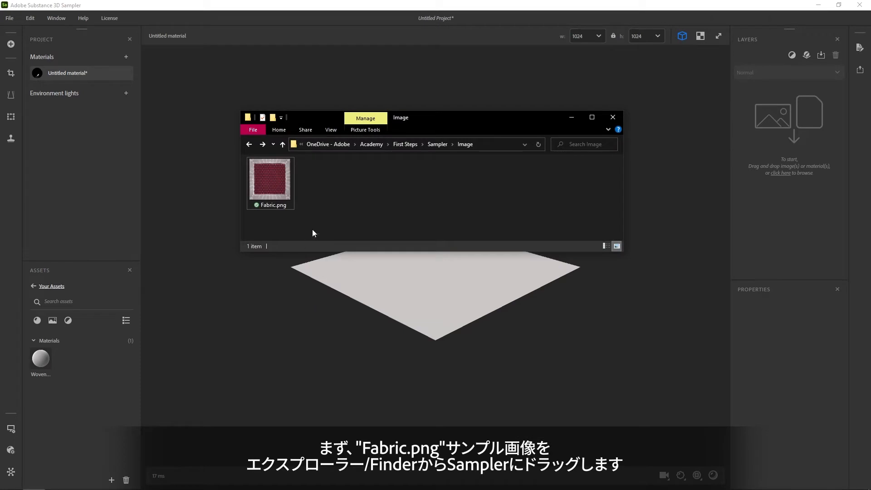
drag(274, 181, 767, 157)
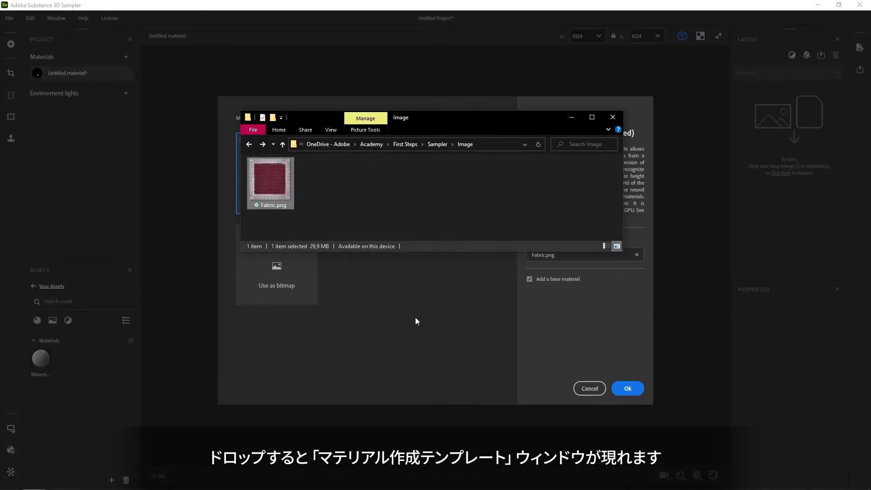
click(414, 318)
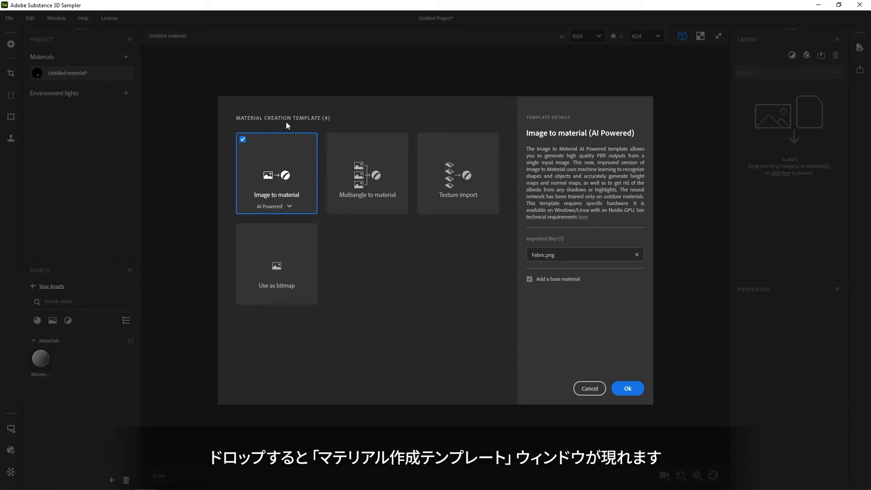
click(290, 207)
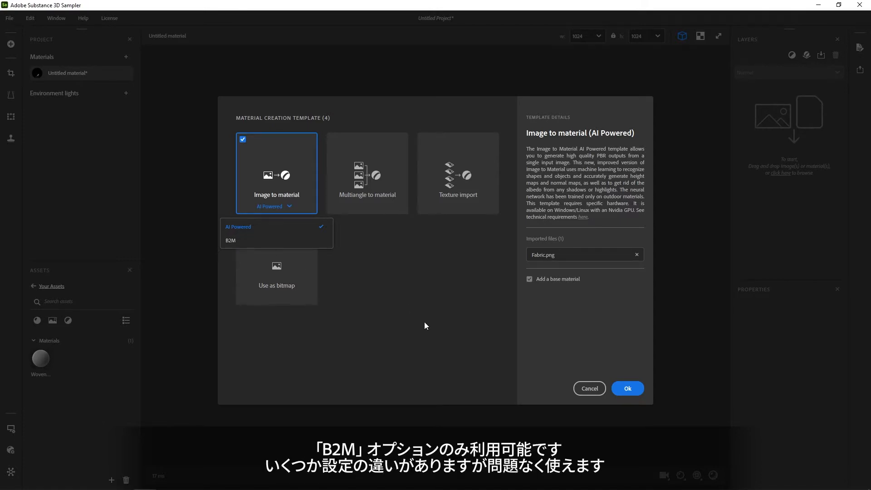
click(634, 386)
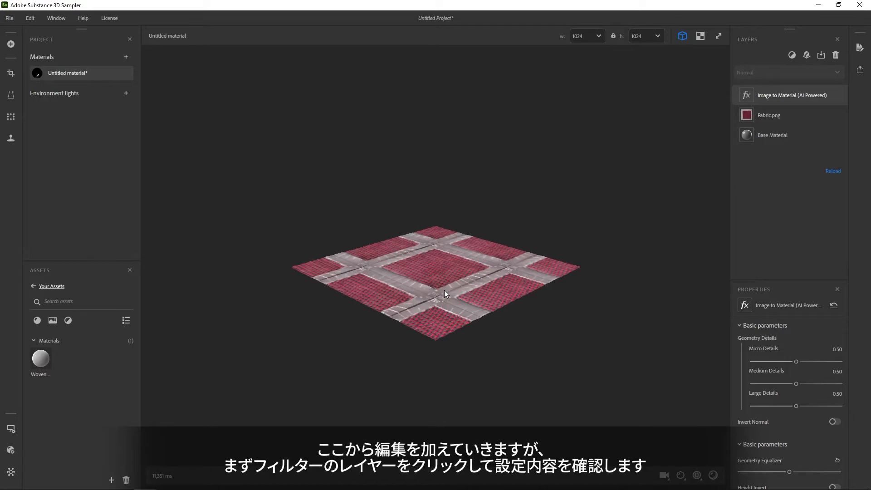
Step: Enable Height Invert on the Image to Material layer so the red parts of the fabric sink in
mouse_move(444, 290)
mouse_down()
mouse_move(468, 295)
mouse_move(465, 303)
mouse_move(445, 284)
mouse_up()
scroll(463, 303, up, 10)
scroll(462, 302, up, 5)
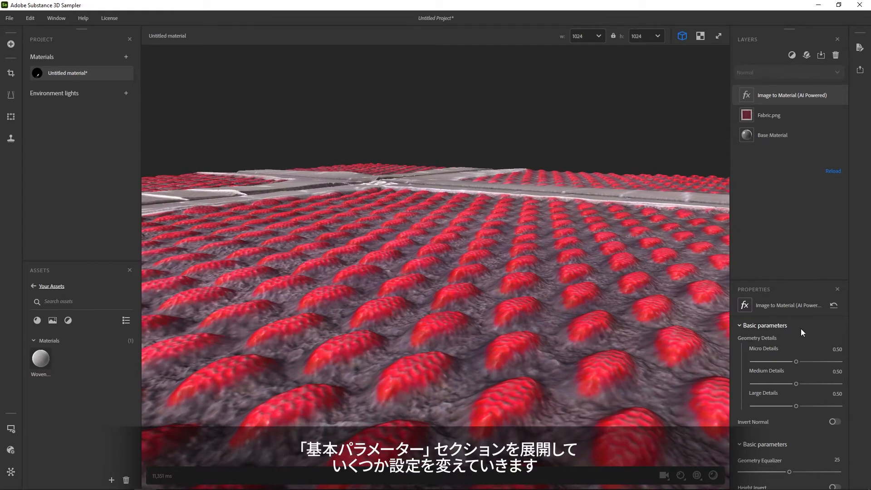
scroll(785, 348, down, 2)
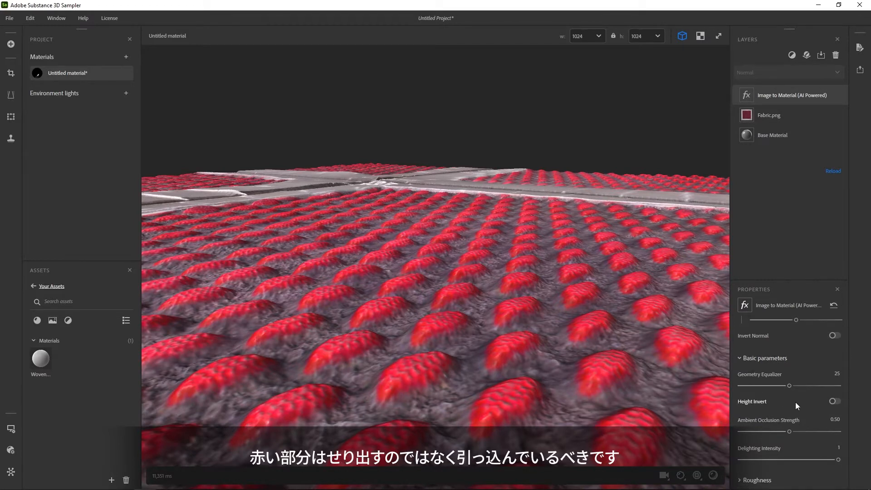
click(839, 401)
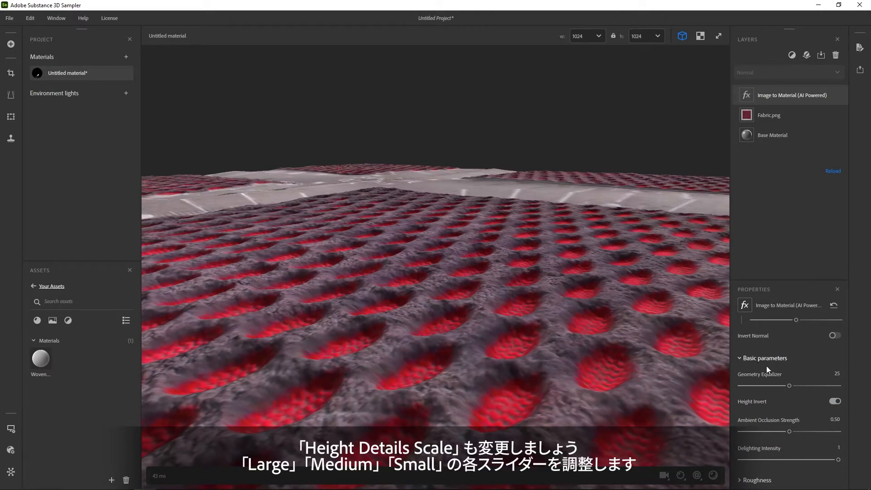
Step: Set the geometry details to 0.87 for Large, 0.65 for Medium and 0.87 for Micro
scroll(781, 381, up, 3)
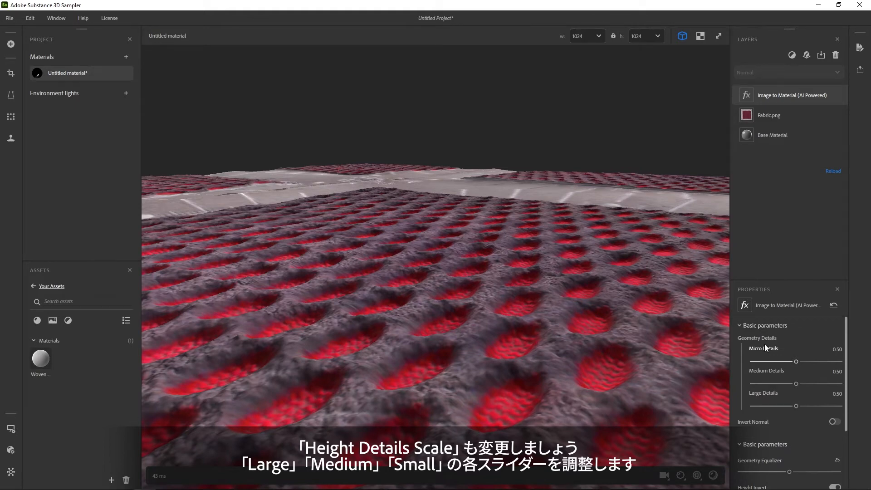
drag(796, 409, 828, 412)
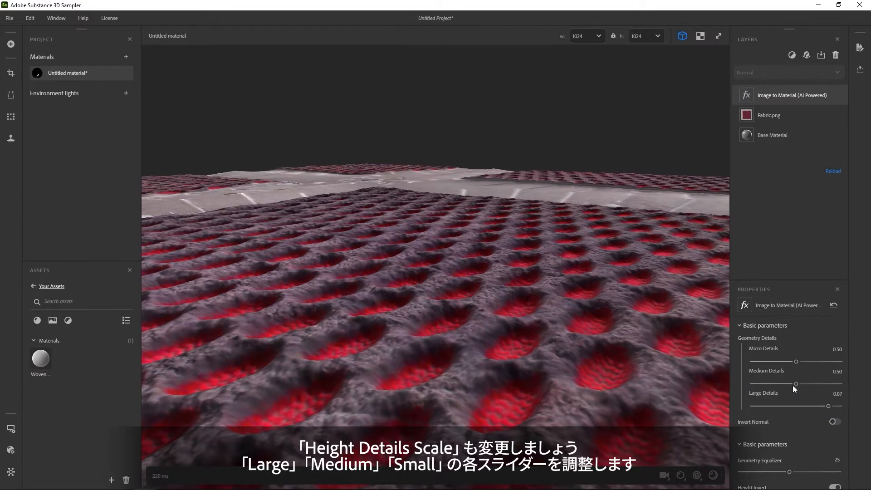
drag(792, 385, 826, 366)
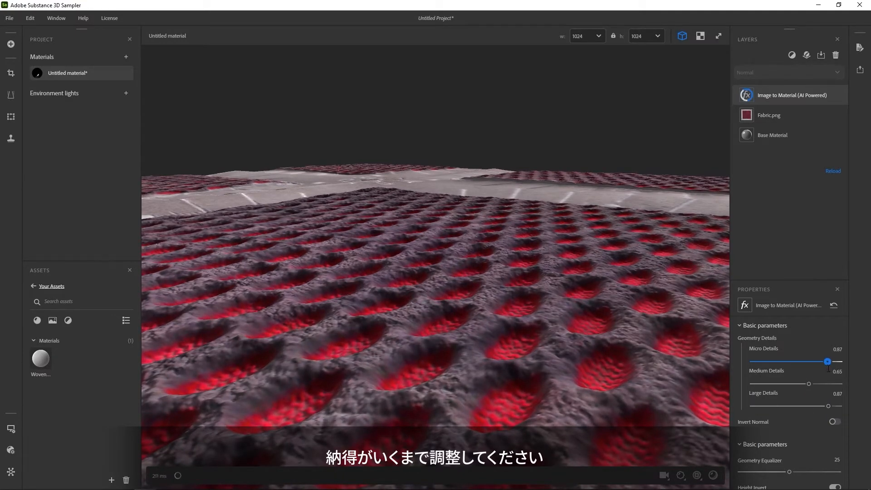
Step: Lower the Image to Material layer's Delighting Intensity to 0.09 to bring back the photo's original colours
drag(434, 319, 440, 244)
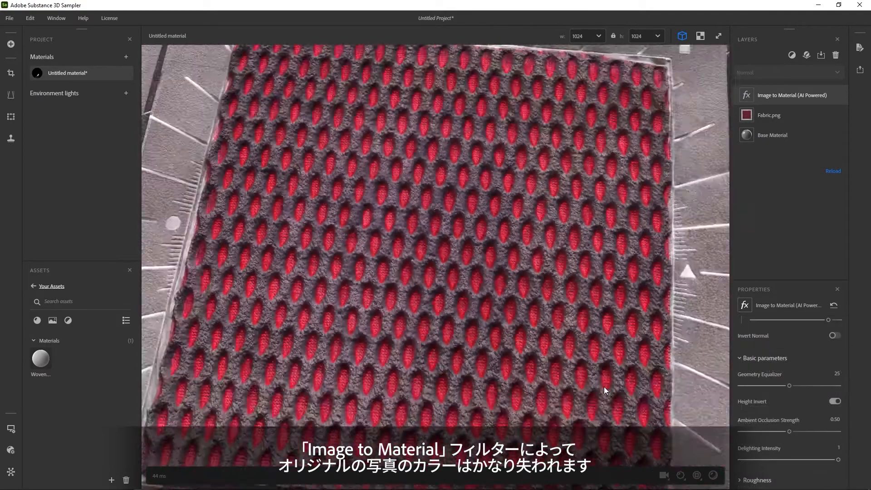
right_drag(603, 386, 574, 355)
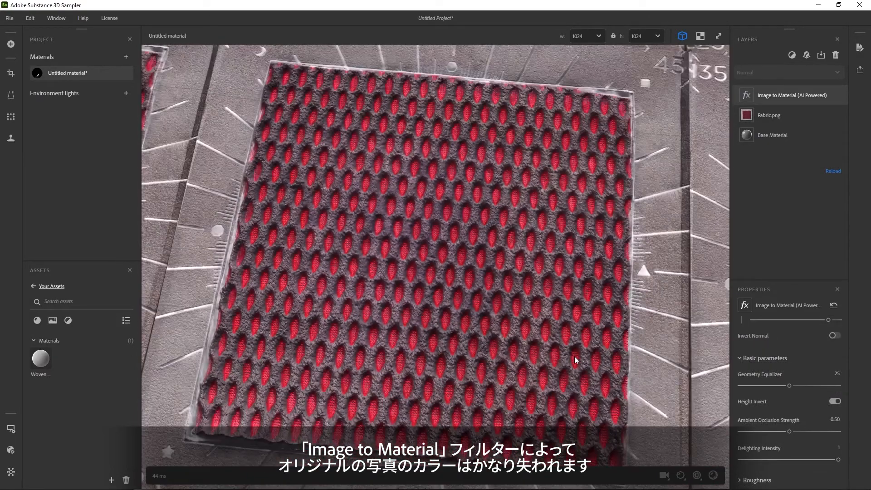
drag(574, 355, 592, 358)
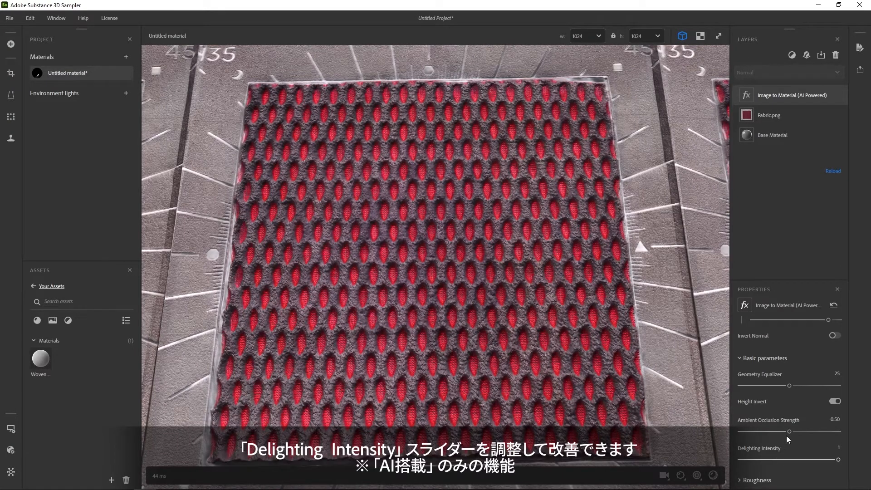
drag(837, 460, 747, 467)
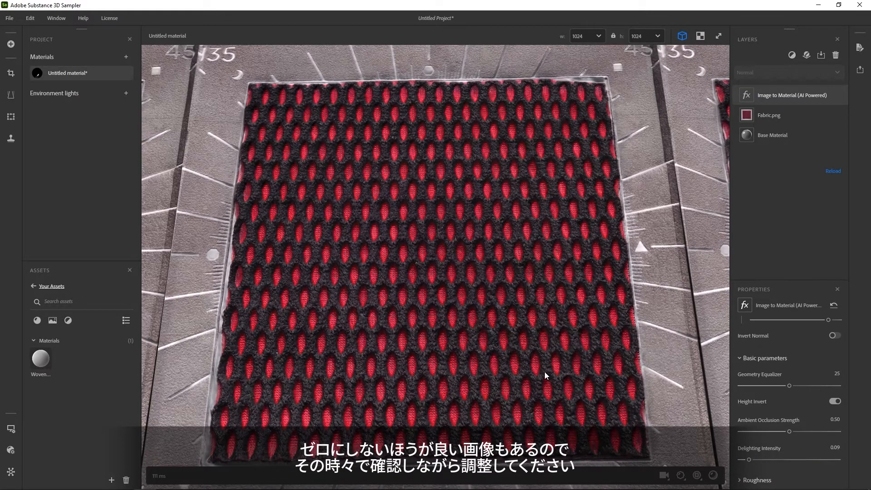
Step: Reduce the fabric's reflections by setting the roughness Base Value to 0.55 and Variations to 0.96
drag(472, 320, 430, 300)
scroll(412, 281, up, 5)
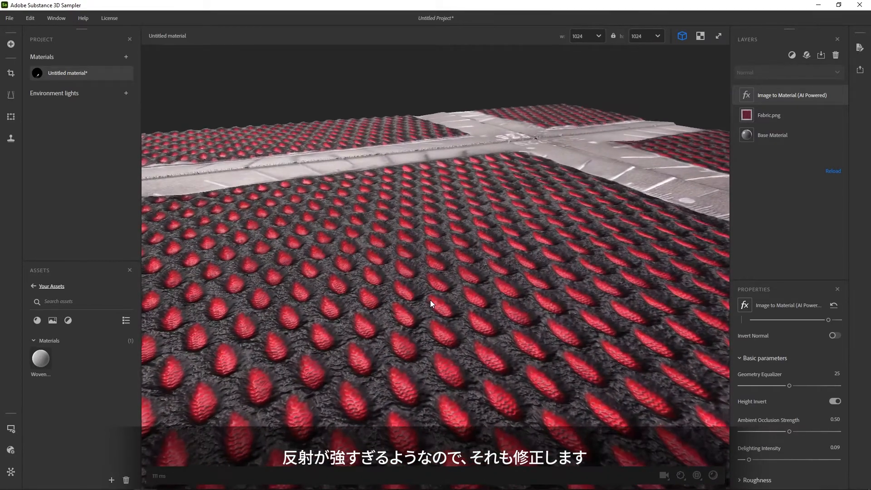
click(757, 479)
scroll(774, 452, down, 5)
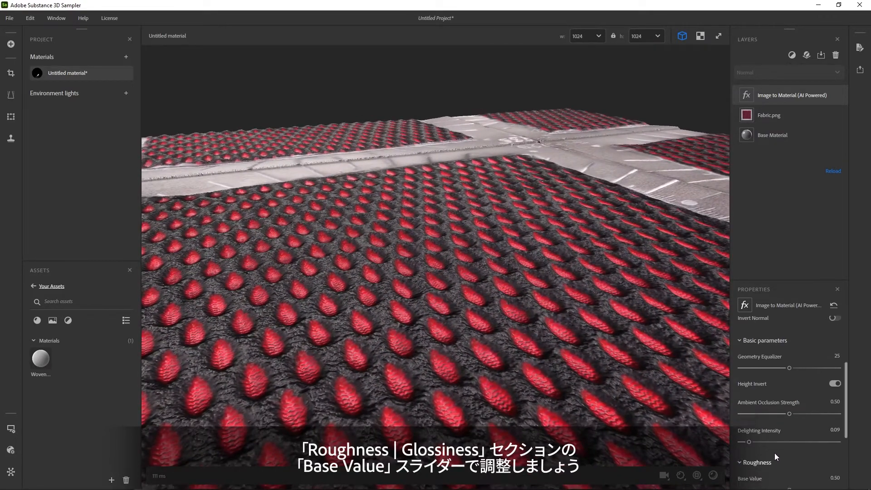
mouse_move(787, 376)
mouse_down()
mouse_move(812, 381)
mouse_move(763, 386)
mouse_move(794, 392)
mouse_move(791, 410)
mouse_move(834, 407)
mouse_up()
Step: Add a Crop layer, pull in the frame's upper-right corner, and set the 2D view to show Layer Inputs
drag(372, 304, 494, 315)
scroll(508, 337, down, 5)
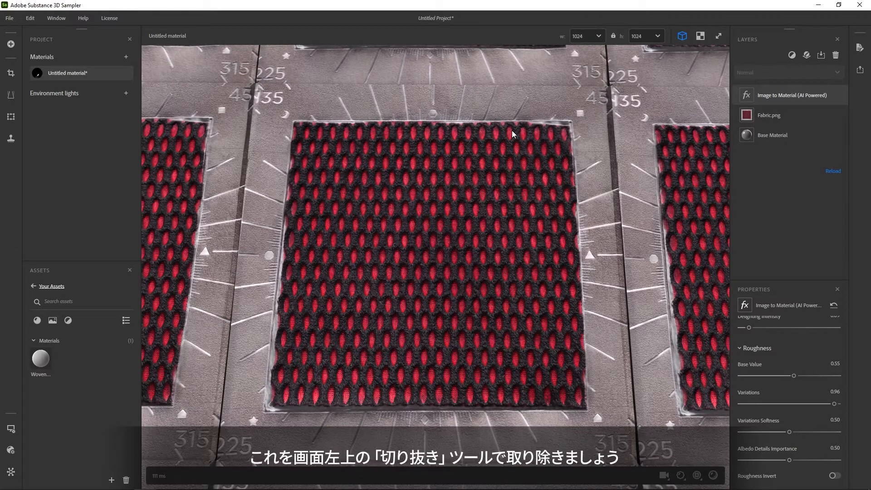
click(11, 75)
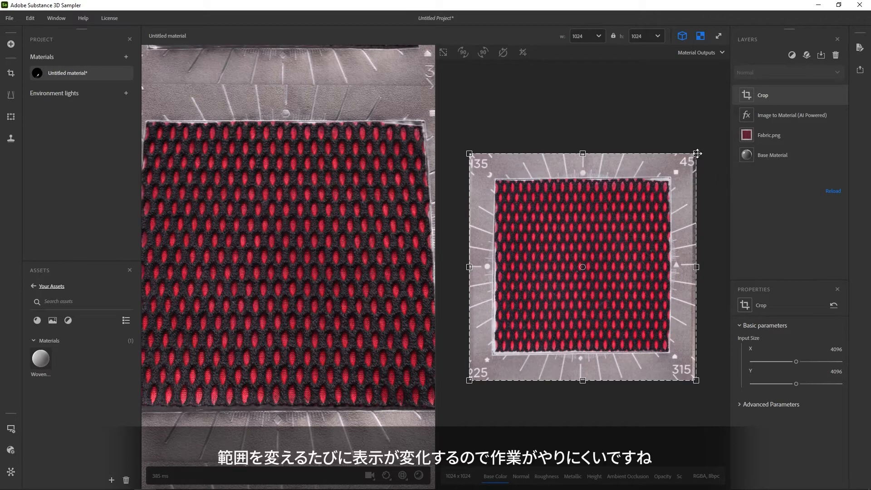
drag(697, 154, 682, 167)
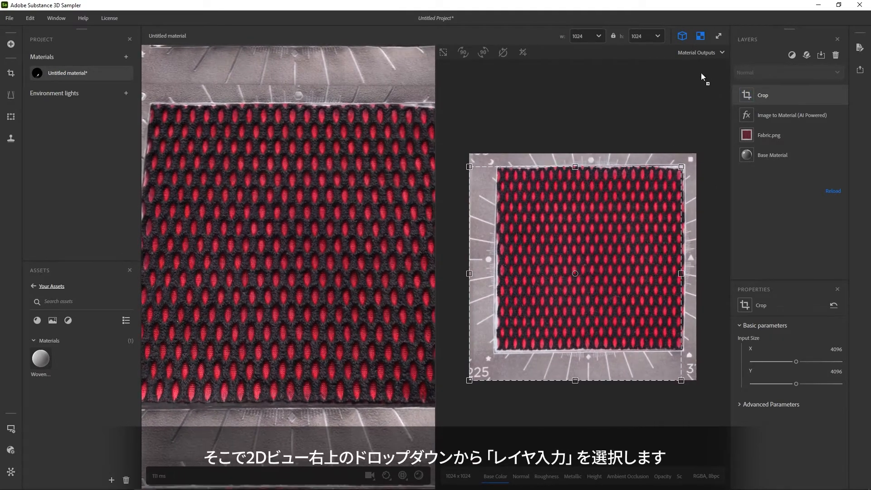
click(705, 53)
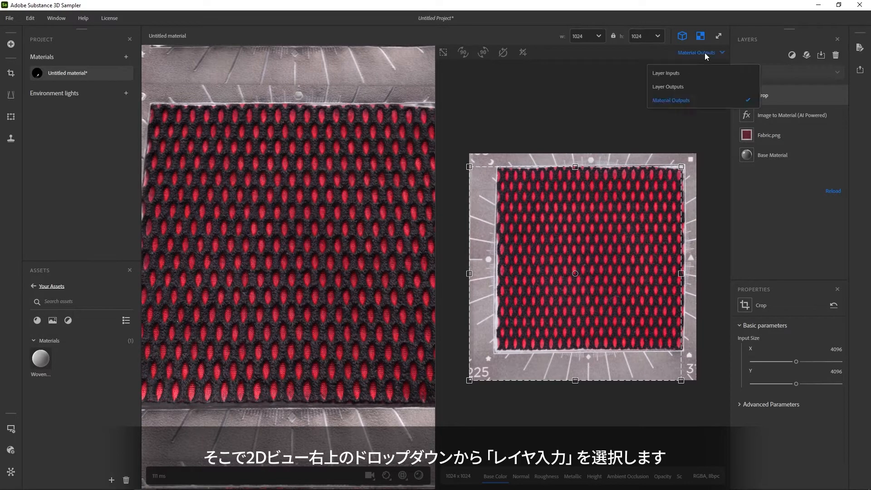
click(678, 73)
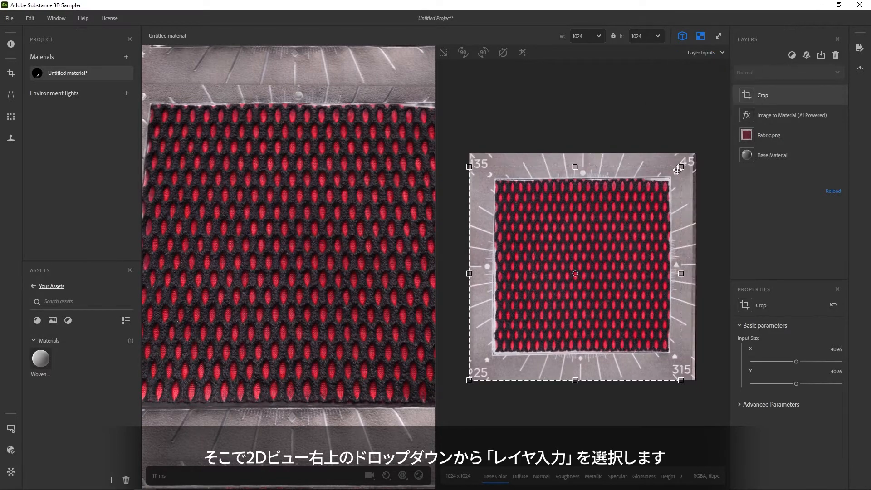
Step: Tighten the crop frame from its upper-right and lower-left corners so only the red fabric inside the ruler border is kept
drag(682, 167, 670, 181)
drag(469, 380, 497, 352)
scroll(287, 278, down, 3)
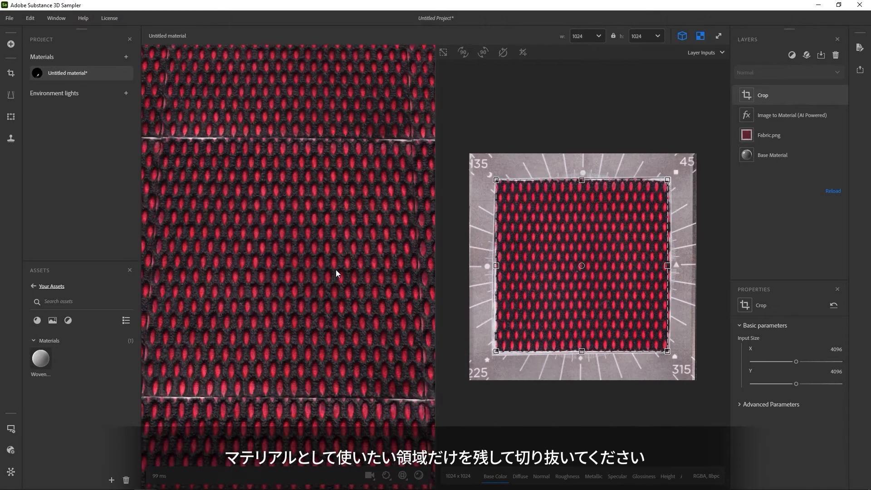
middle_drag(335, 271, 342, 261)
drag(496, 352, 498, 350)
drag(667, 179, 663, 183)
scroll(302, 265, down, 1)
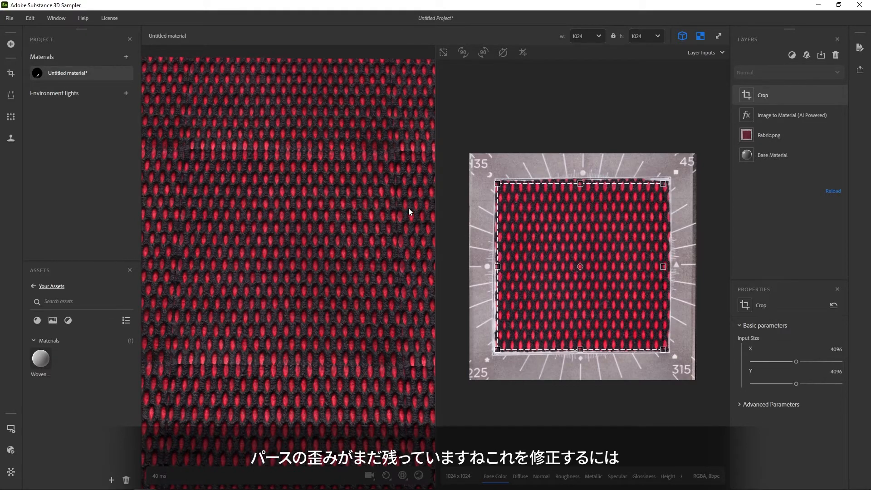
Step: Add a Perspective Transform layer, show Material Outputs in the 2D view, and raise the upper-left handle slightly to straighten the pattern
click(12, 97)
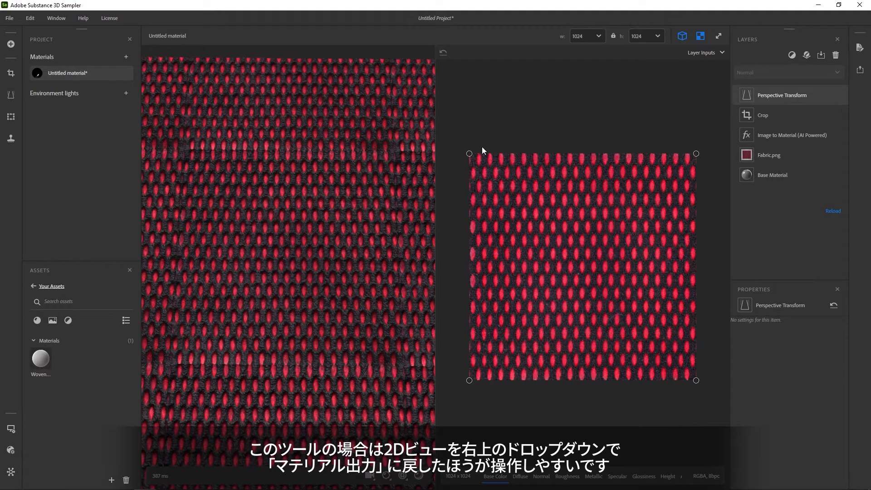
click(706, 53)
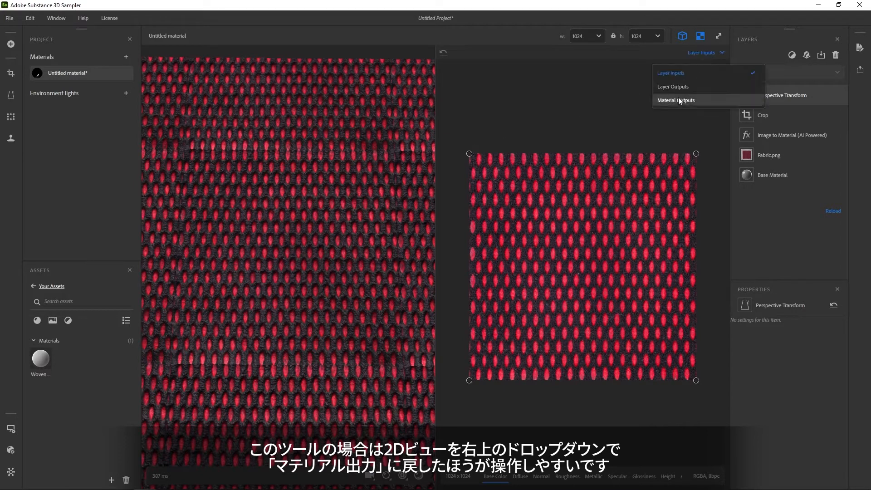
click(684, 100)
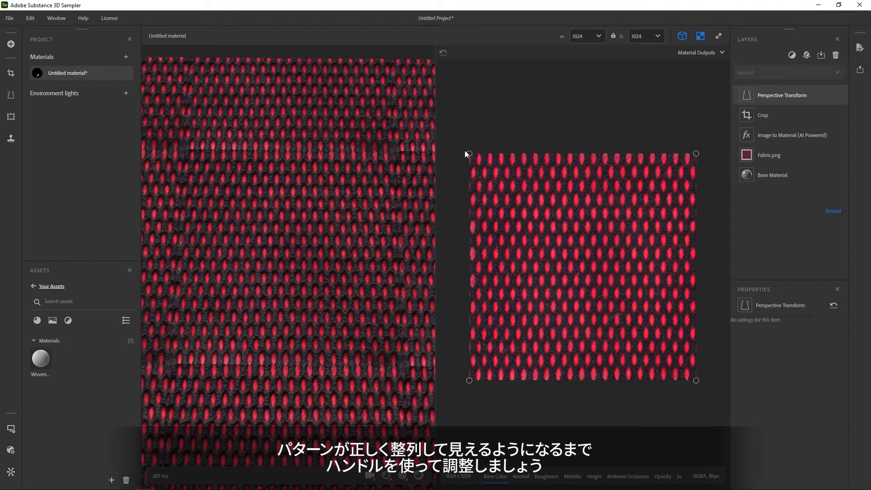
drag(468, 153, 468, 150)
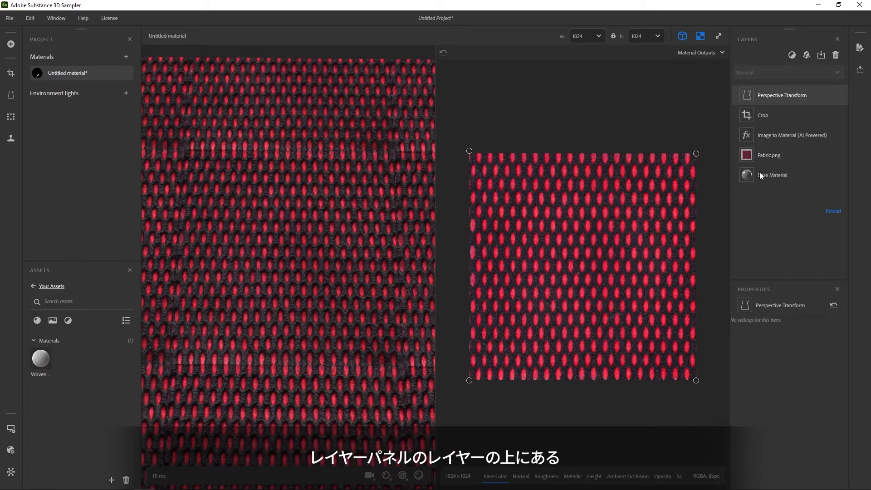
Step: Add a Tiling filter layer above the Perspective Transform layer
click(792, 55)
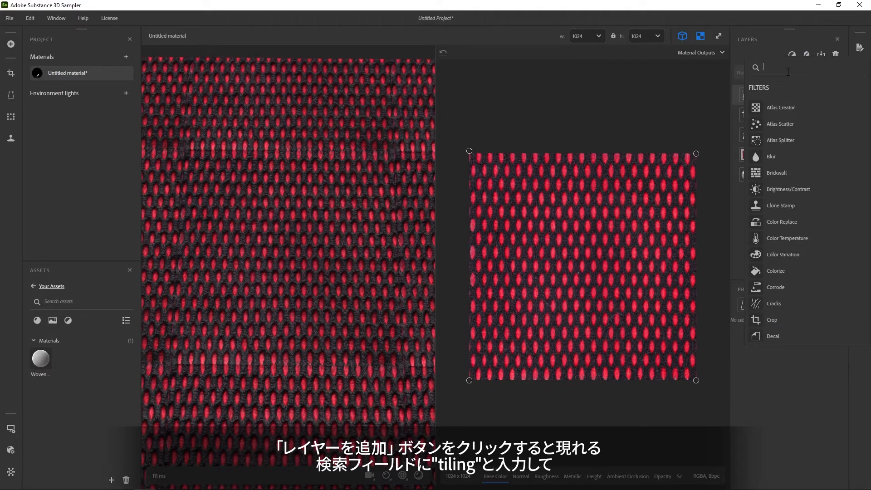
text(Tilin)
text(g)
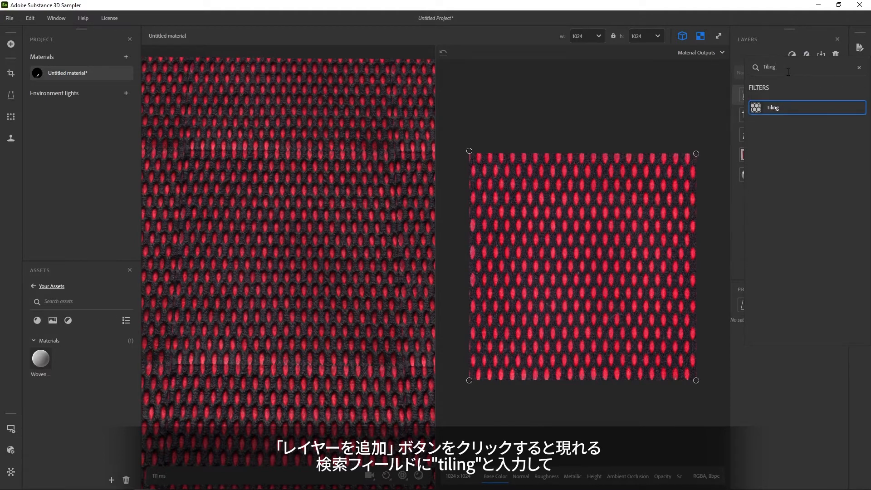
click(788, 107)
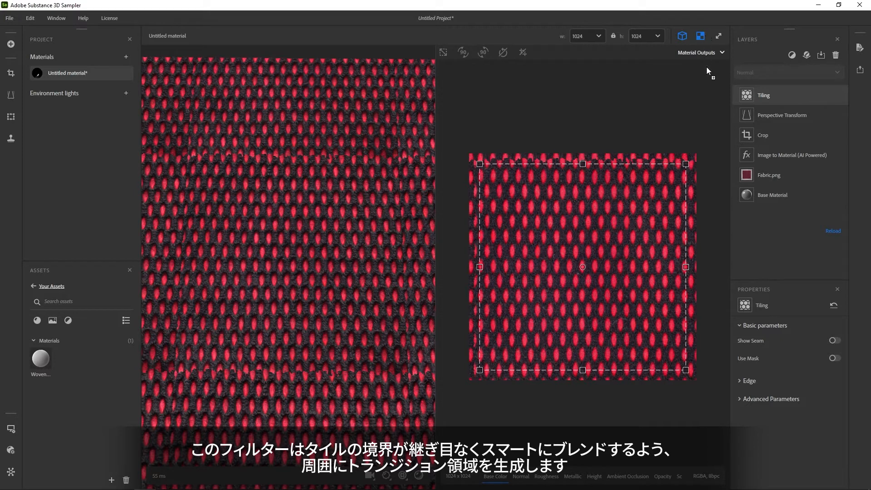
Step: Adjust the tiling frame by pulling in its upper-right corner, shifting it slightly up and right, and nudging its left edge inward
drag(679, 161, 668, 179)
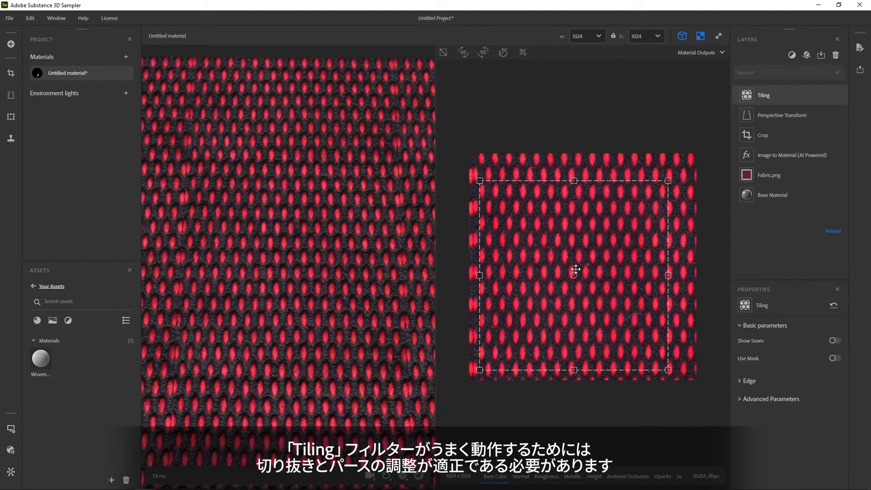
drag(574, 268, 584, 266)
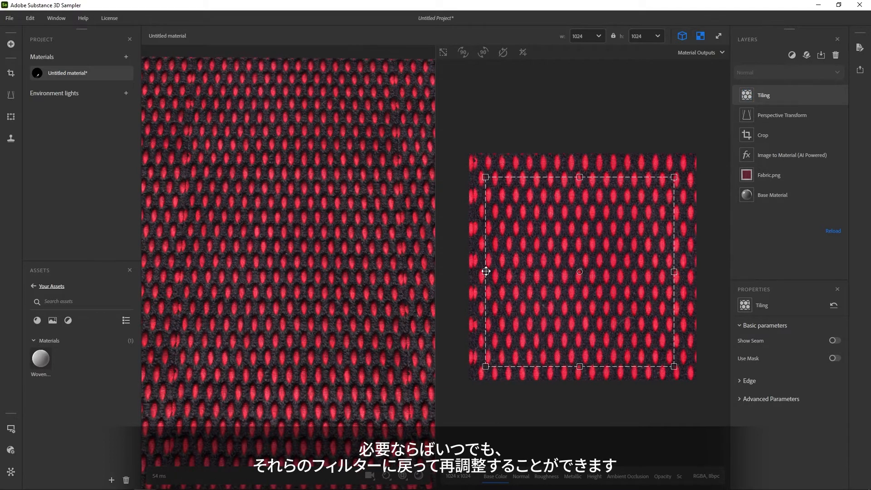
drag(486, 271, 489, 271)
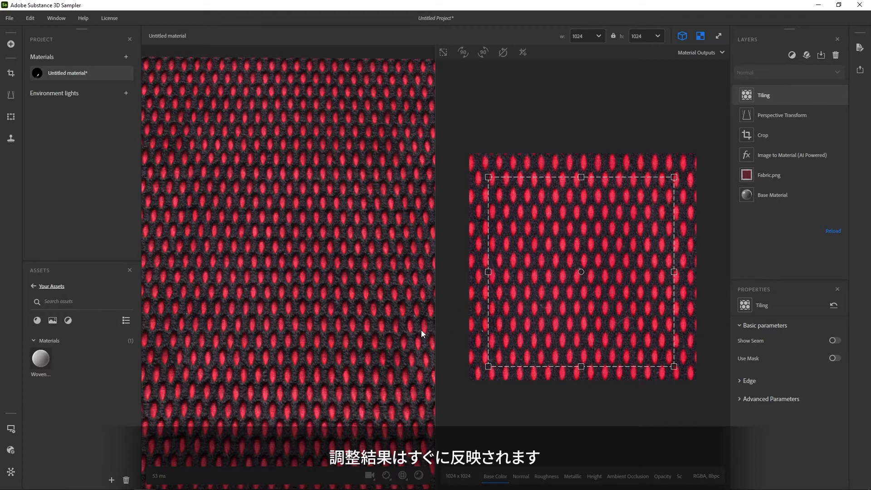
Step: Smooth the tile seams by setting the Tiling layer's edge Threshold to 0.28 and Blur to 1.81
scroll(367, 293, down, 1)
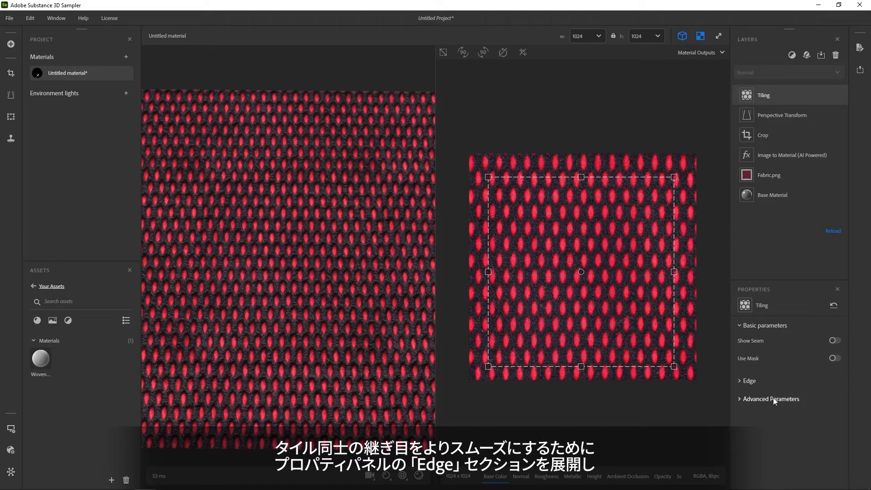
click(749, 381)
scroll(640, 248, up, 5)
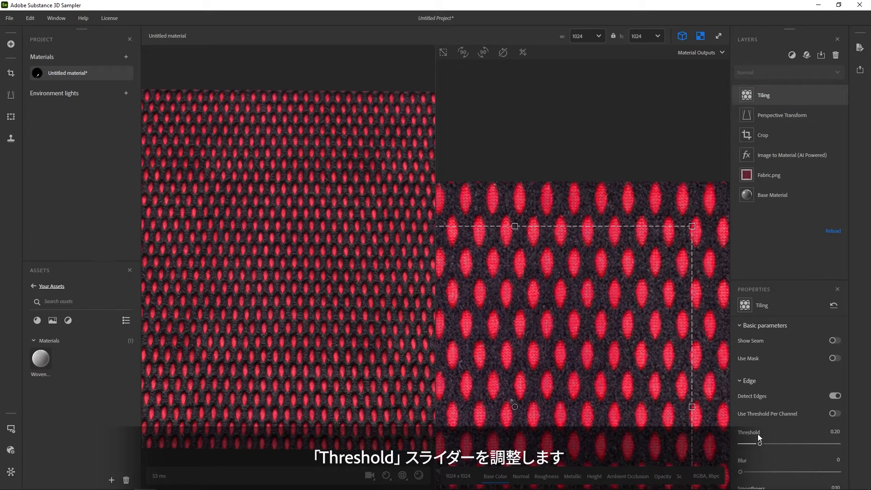
drag(758, 443, 767, 443)
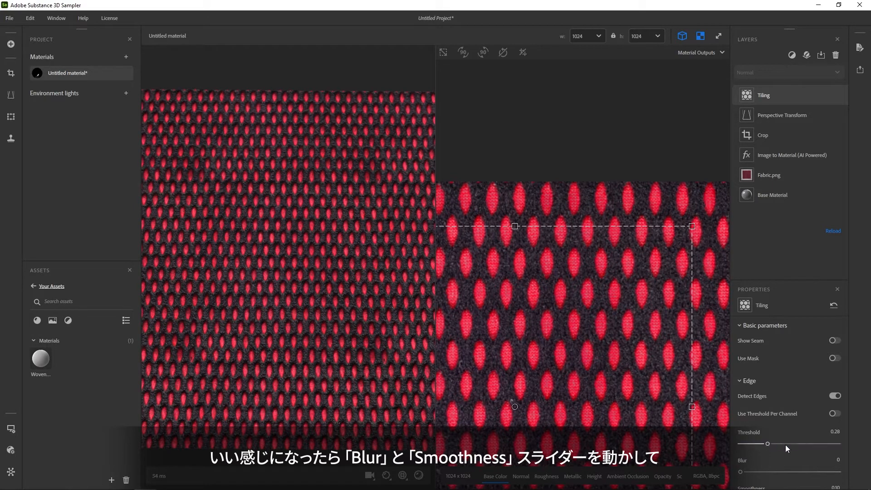
scroll(764, 457, down, 3)
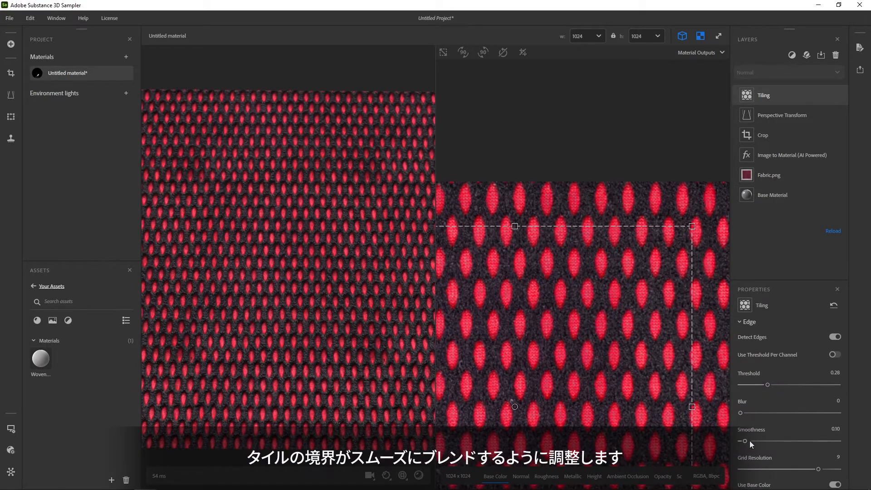
drag(741, 412, 829, 413)
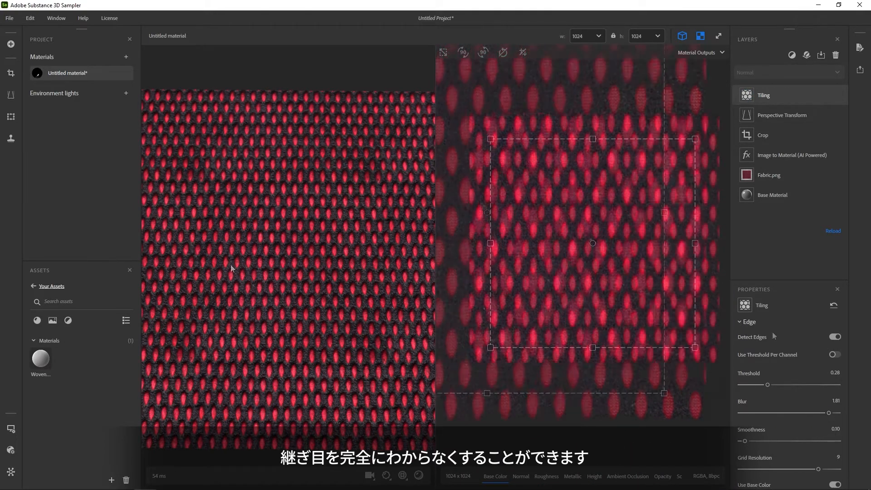
Step: Set the viewer's texture scale to 4 in both U and V to show more pattern repeats on the plane
scroll(244, 259, down, 3)
scroll(244, 262, down, 3)
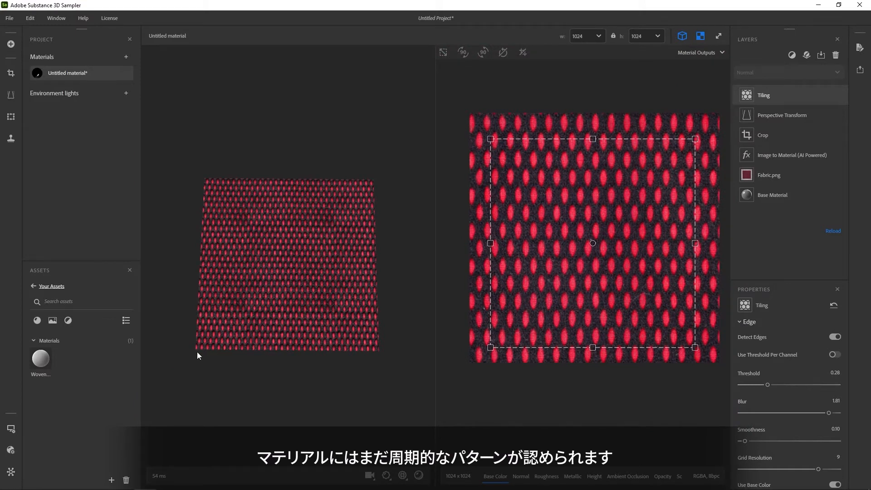
click(13, 428)
scroll(88, 394, down, 1)
scroll(94, 379, down, 3)
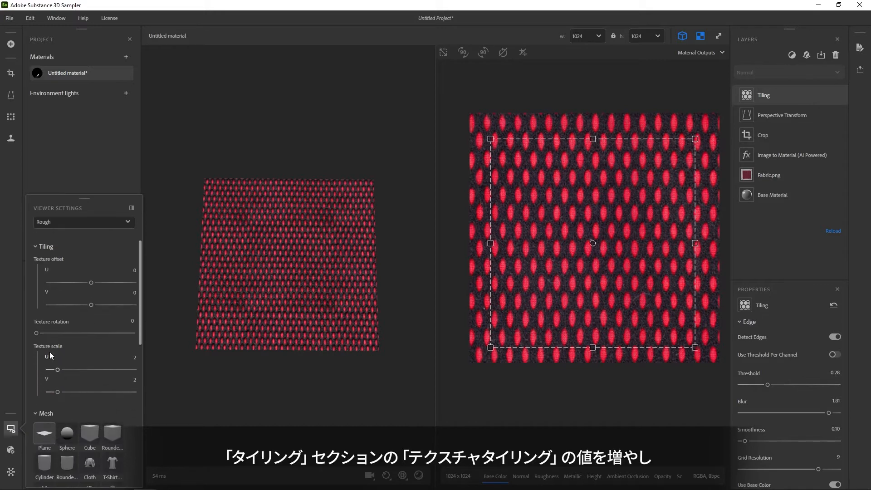
click(129, 357)
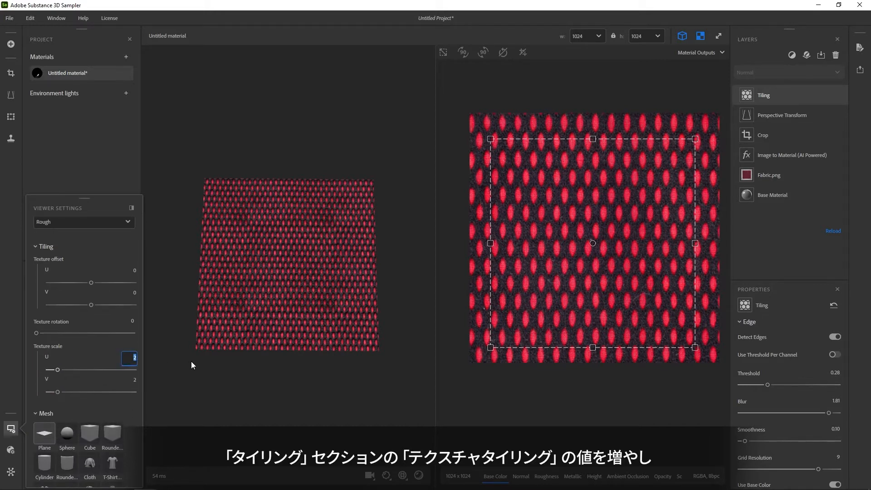
text(4)
key(Return)
click(129, 380)
text(4)
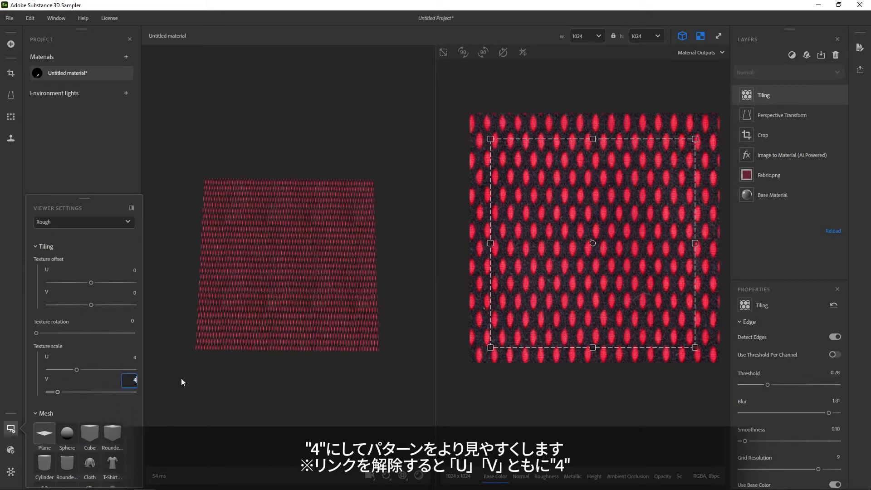
key(Return)
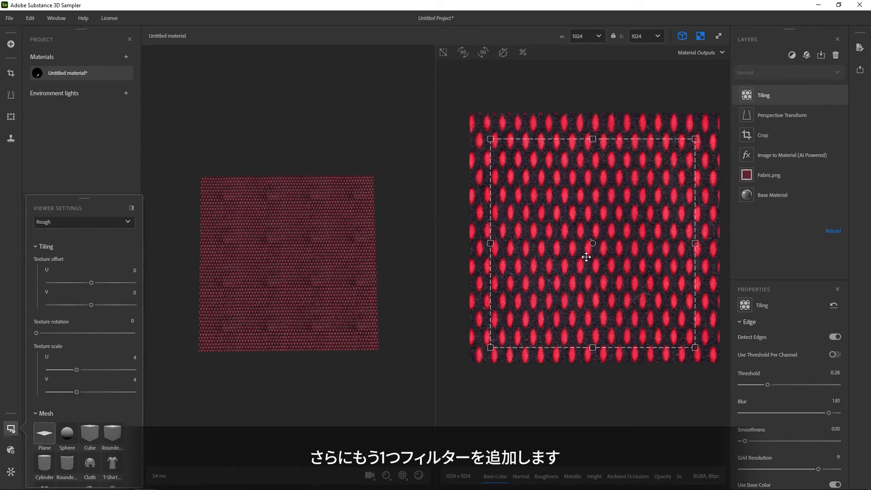
Step: Add an Equalize layer and move it directly above the Image to Material layer
click(789, 55)
text(equal)
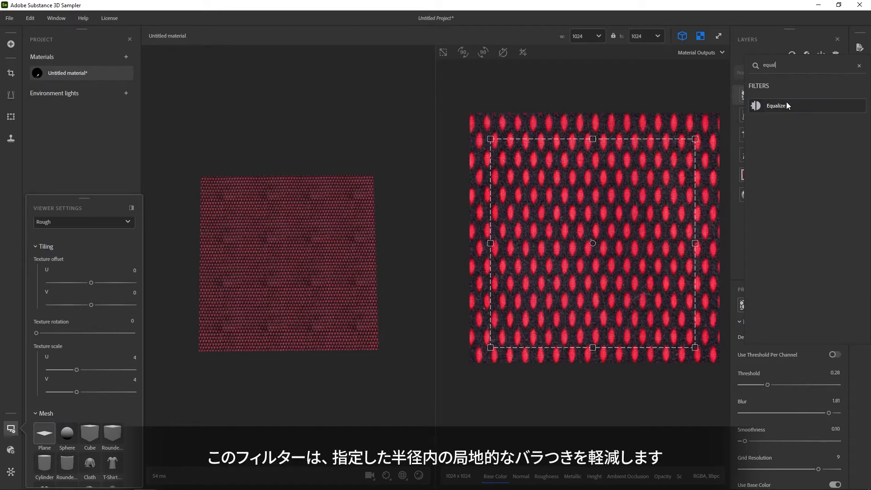
click(786, 105)
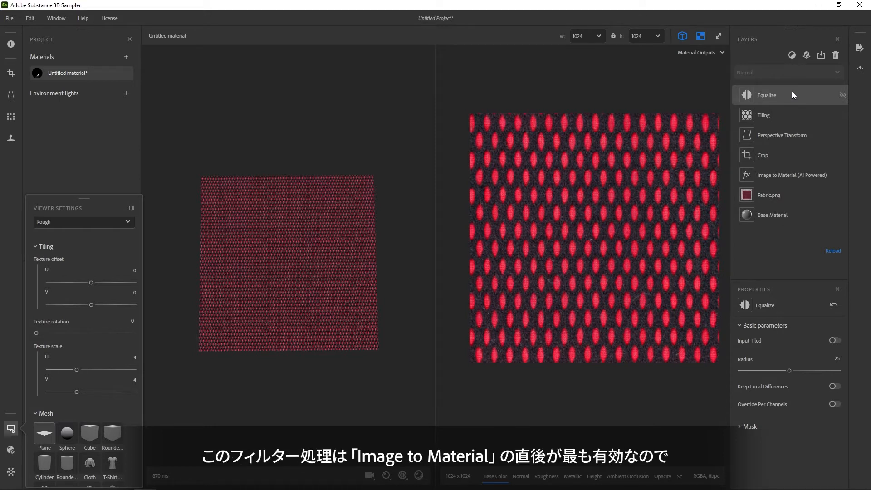
drag(791, 91, 797, 162)
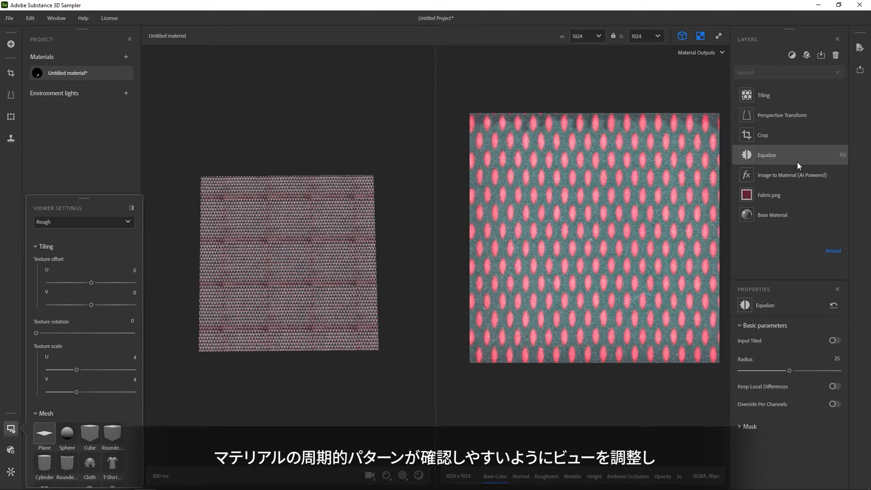
Step: Set the Equalize Radius to 6.60 and enable Keep Local Differences to preserve the fabric's original colors
drag(784, 370, 752, 371)
scroll(292, 285, up, 5)
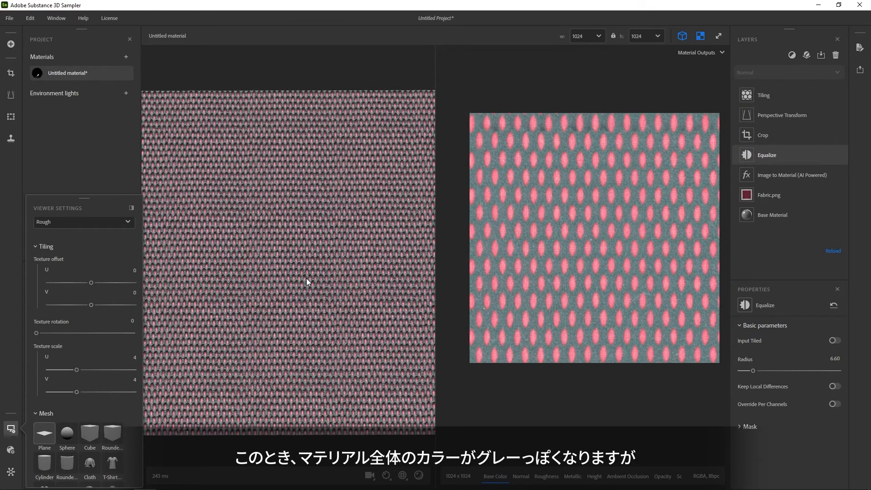
click(833, 387)
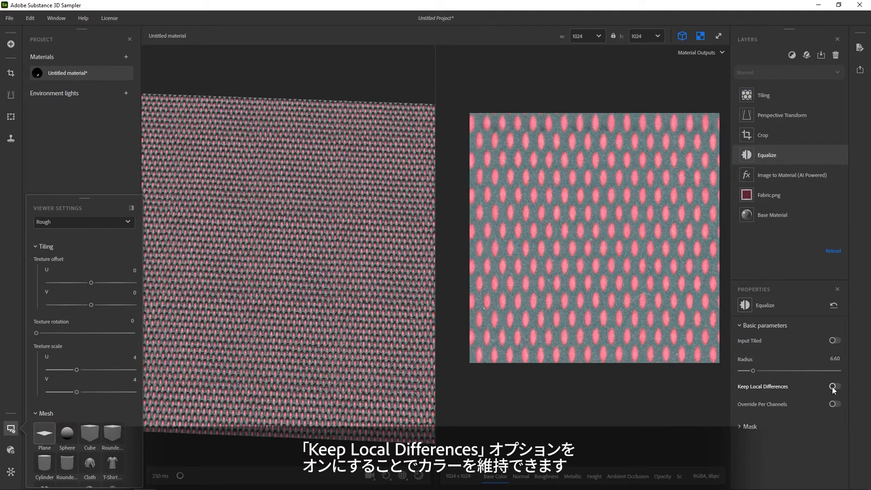
click(833, 387)
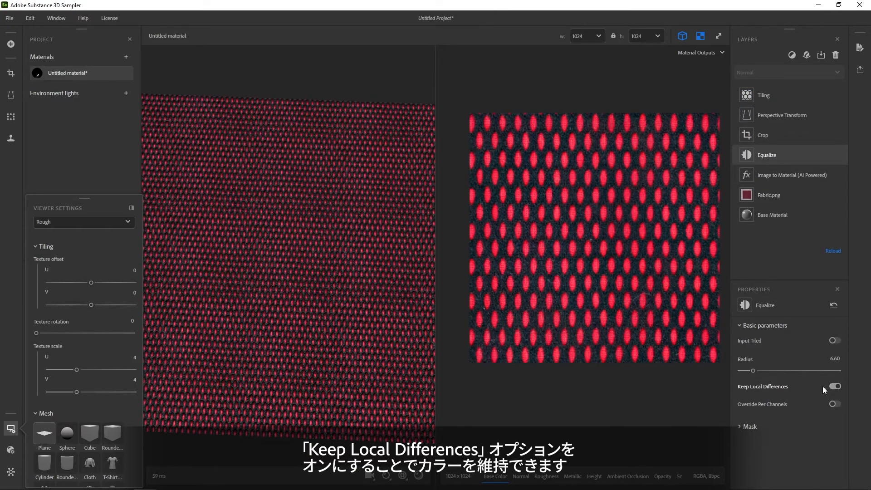
scroll(268, 289, down, 3)
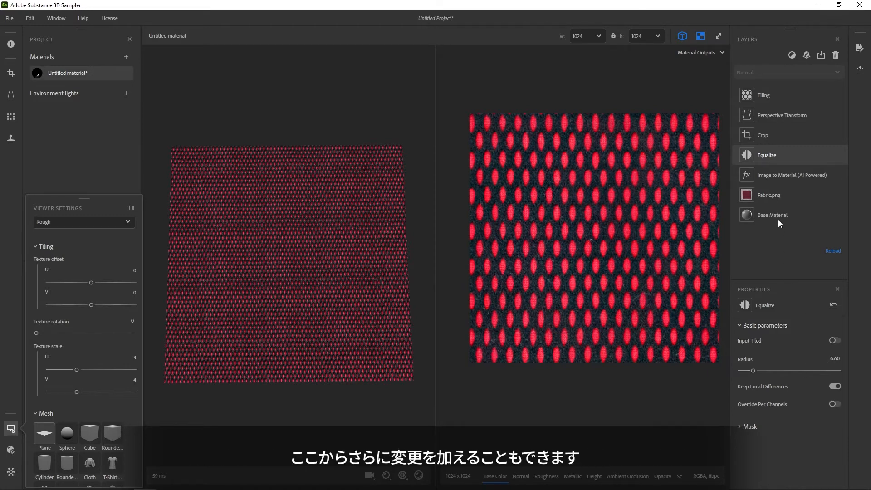
Step: Add a Color Variation layer above the Tiling layer
click(784, 97)
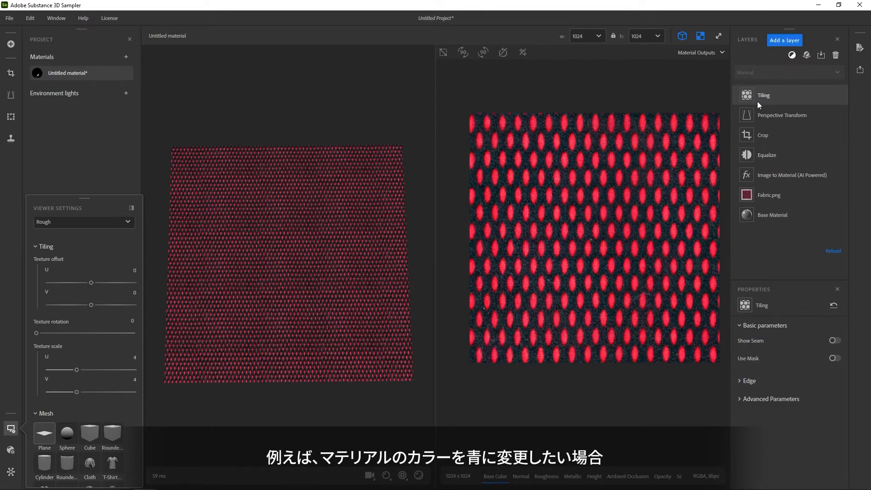
click(791, 55)
text(color)
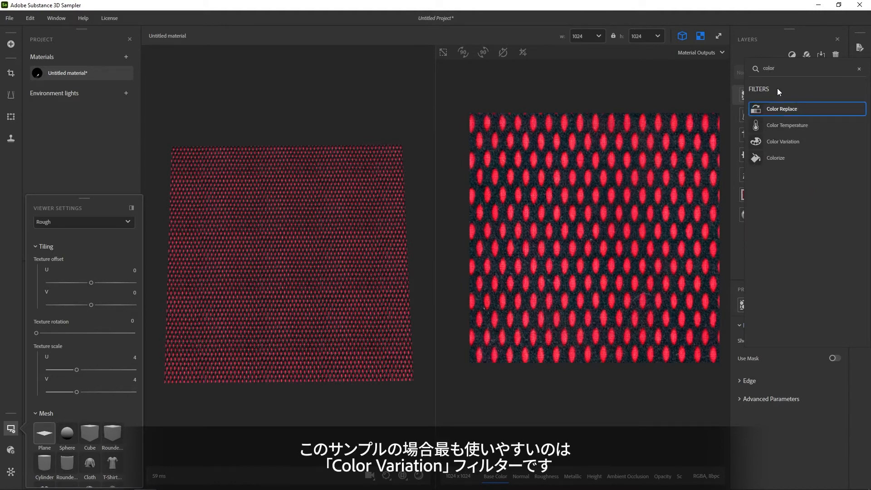
click(790, 142)
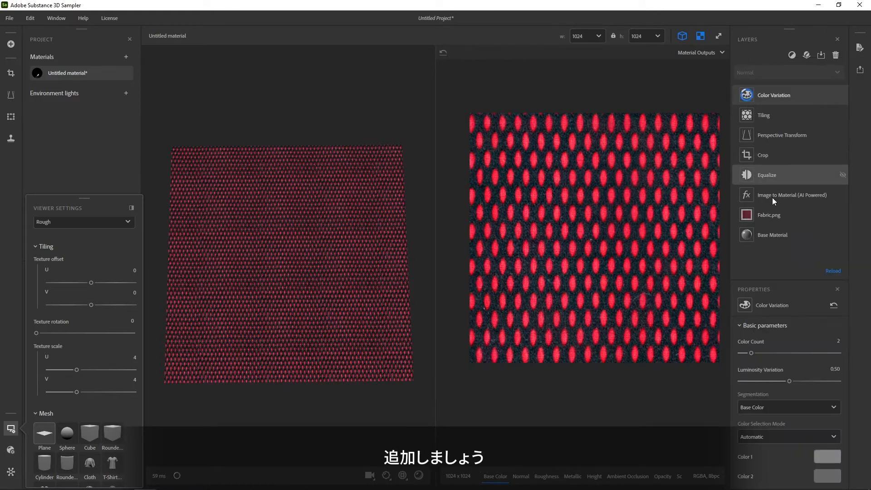
Step: Set Color 1 of the Color Variation layer to a dark navy blue for the fabric's background threads
scroll(296, 310, up, 5)
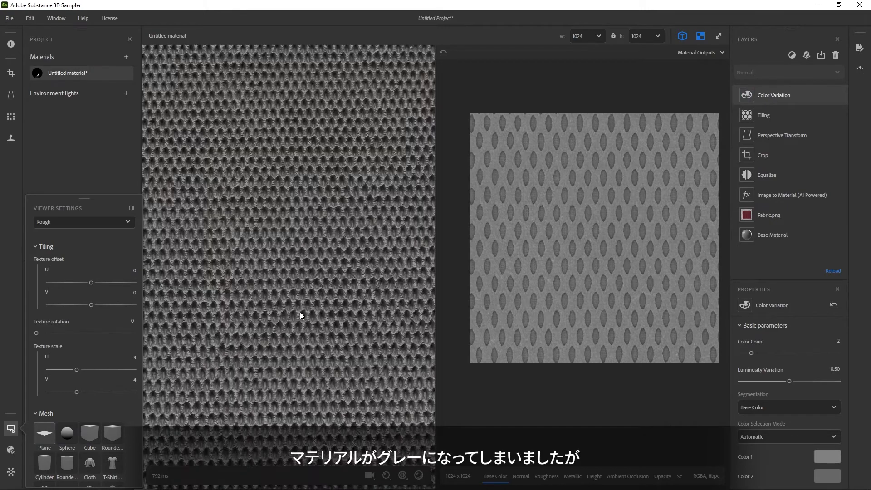
drag(300, 312, 301, 289)
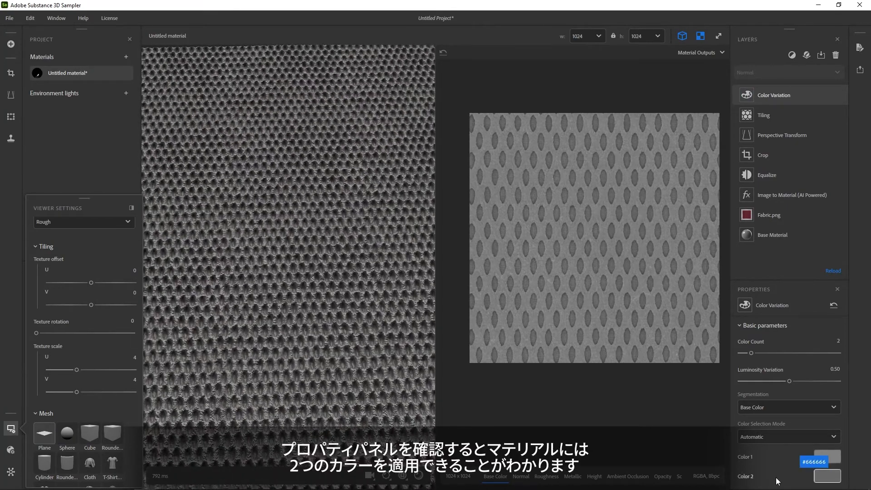
click(819, 456)
click(466, 186)
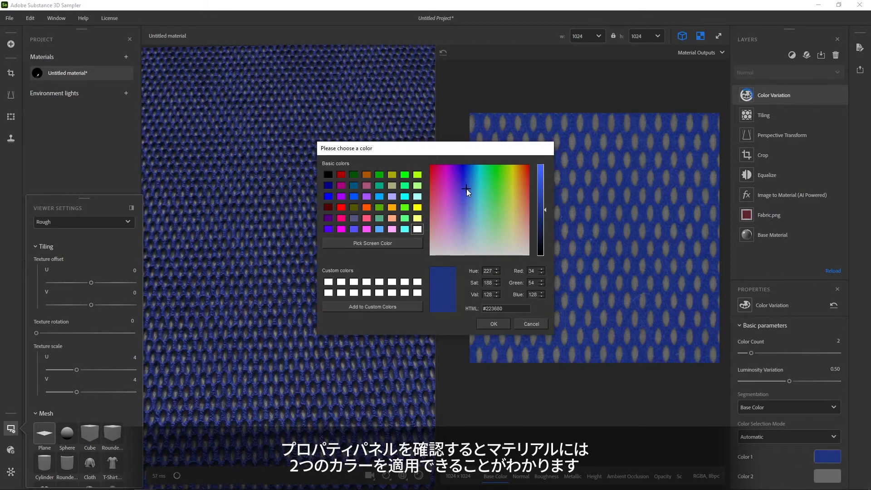
click(542, 231)
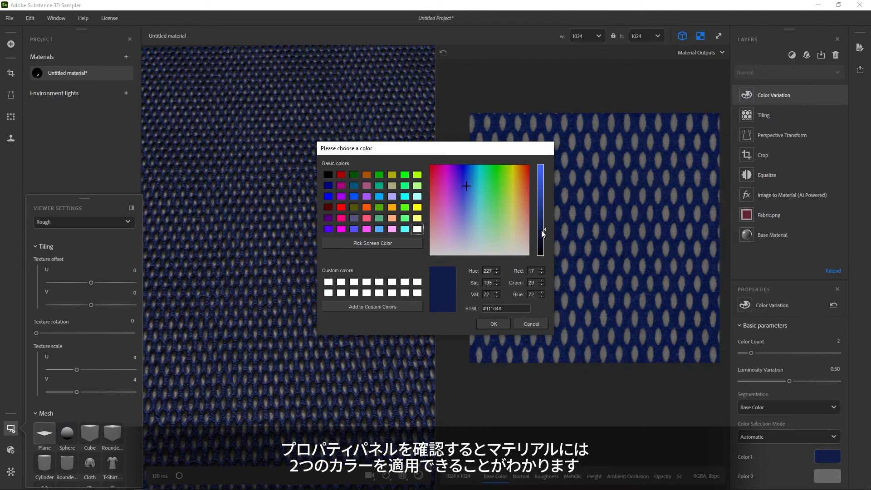
drag(540, 230, 541, 231)
click(493, 322)
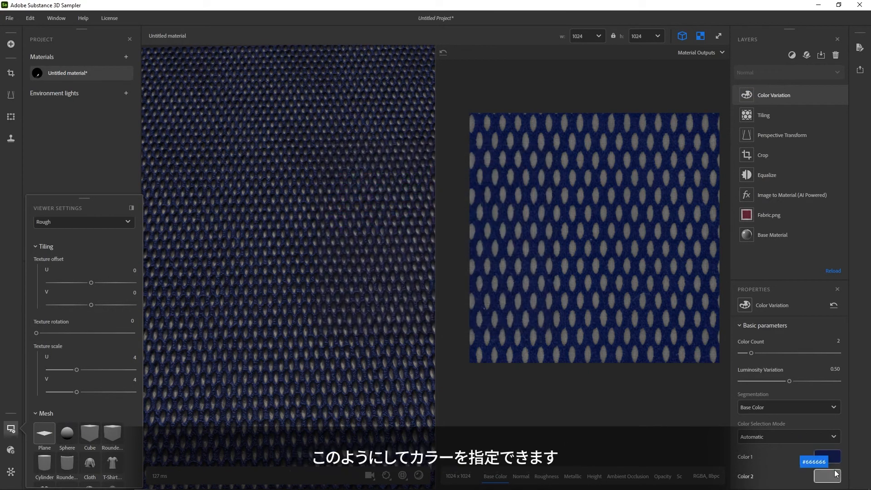
Step: Set Color 2 of the Color Variation layer to the teal blue #12819a for the oval threads
click(827, 475)
click(476, 176)
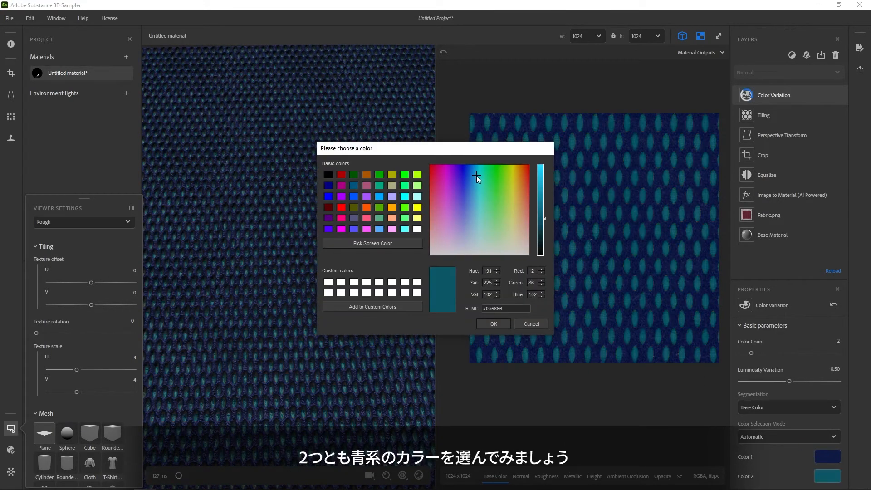
click(545, 200)
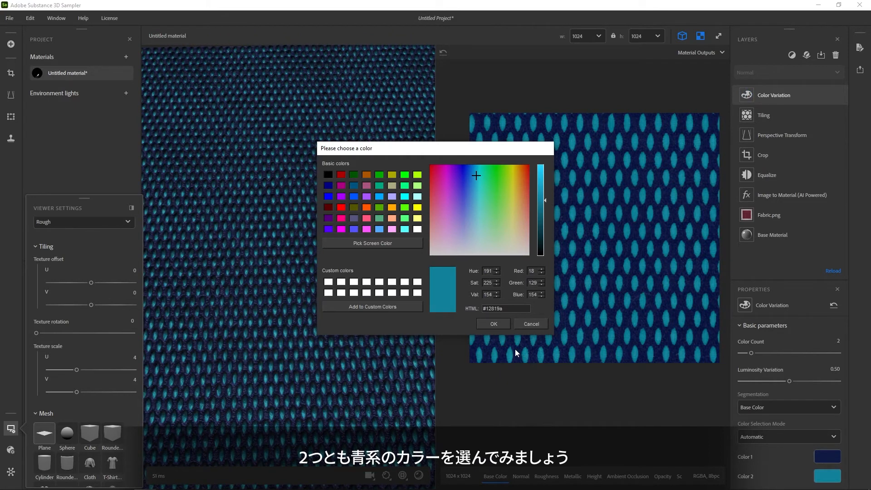
click(501, 324)
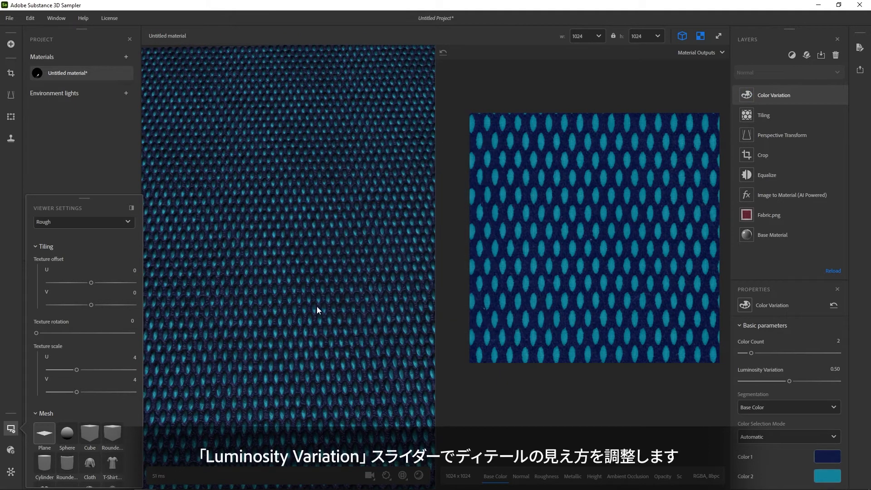
drag(316, 306, 372, 272)
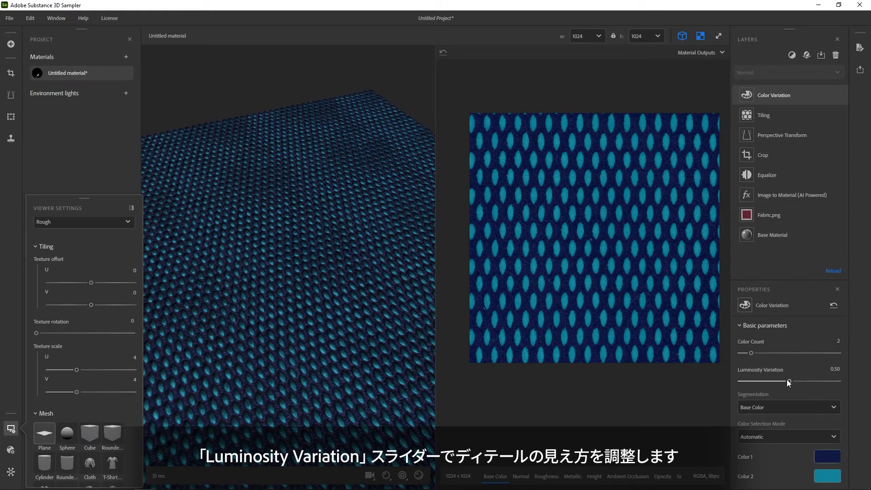
Step: Raise the Luminosity Variation of the Color Variation layer to 1 to bring out the fabric's detail
drag(788, 381, 858, 399)
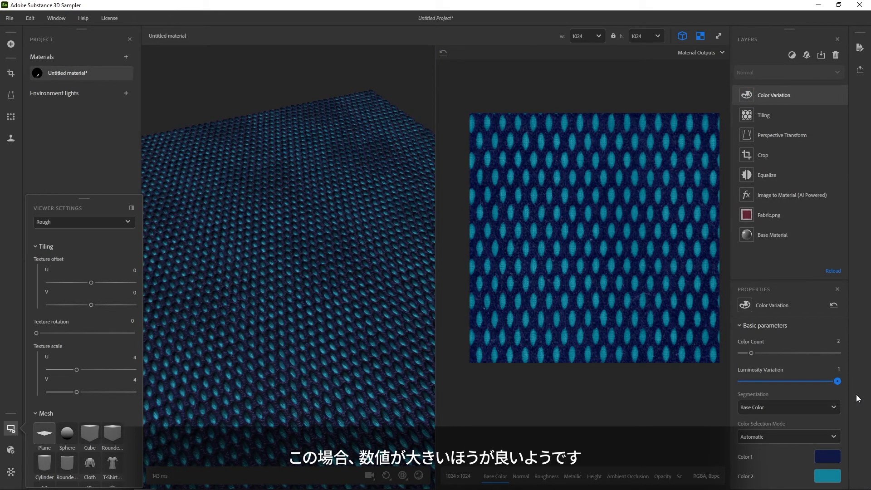
drag(394, 340, 345, 338)
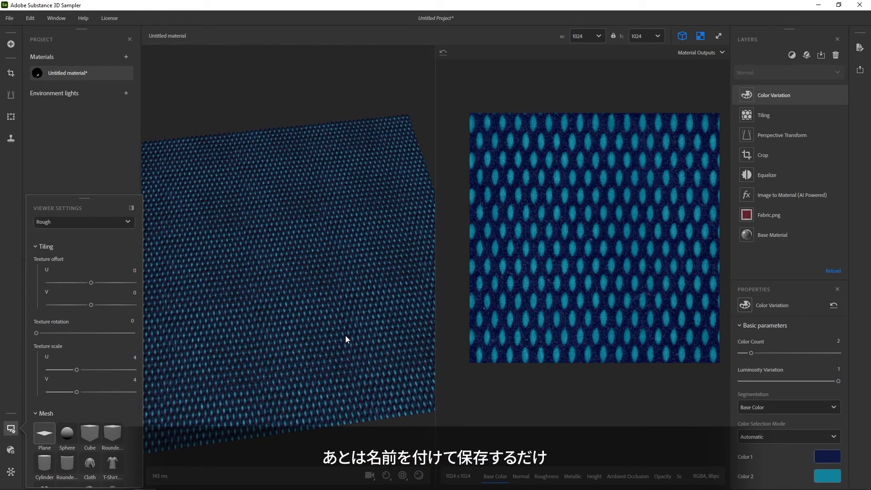
Step: Rename the untitled material in the project to Fabric Scan
right_click(95, 73)
click(115, 127)
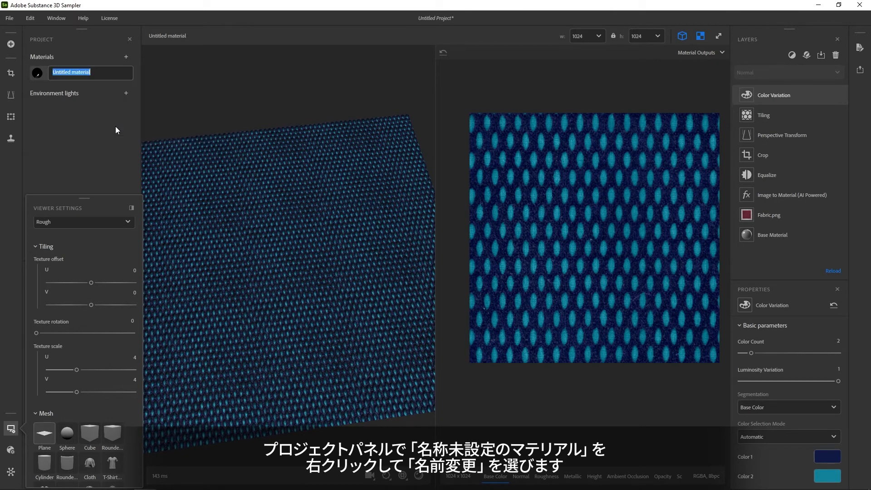
text(Fabric Scan)
key(Return)
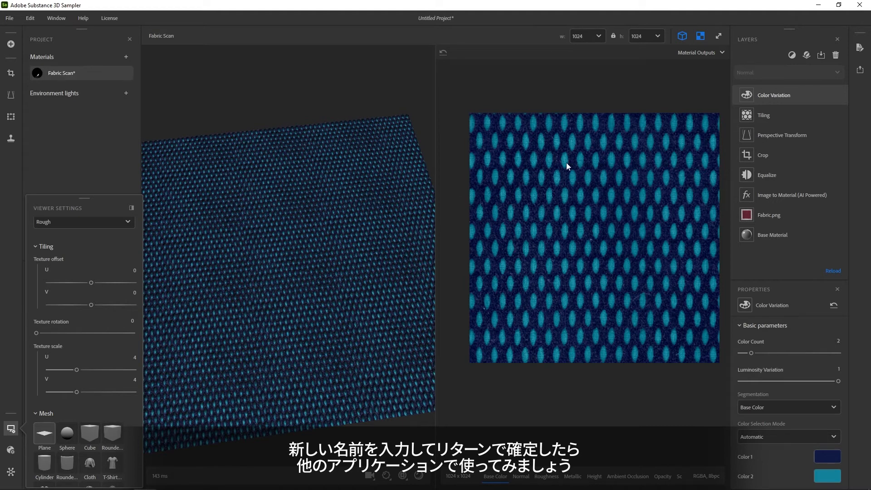
Step: Send the Fabric Scan material to Substance 3D Painter and inspect it on the skate model there
click(860, 70)
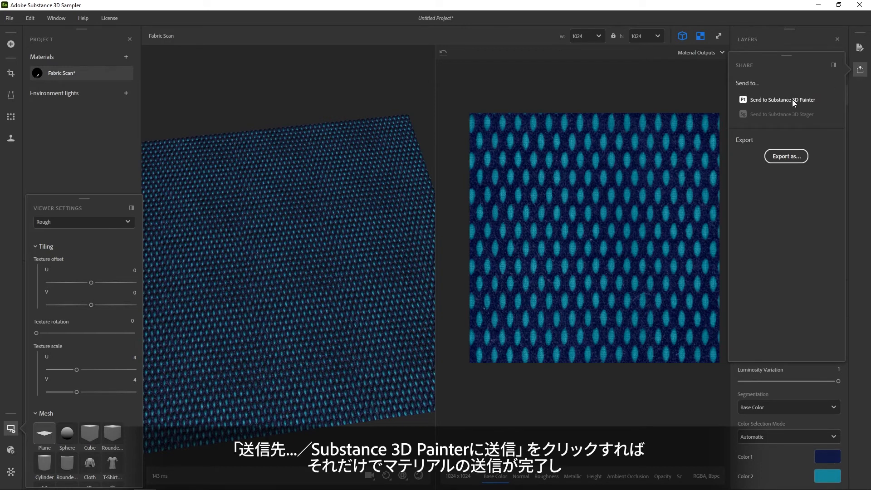
click(776, 99)
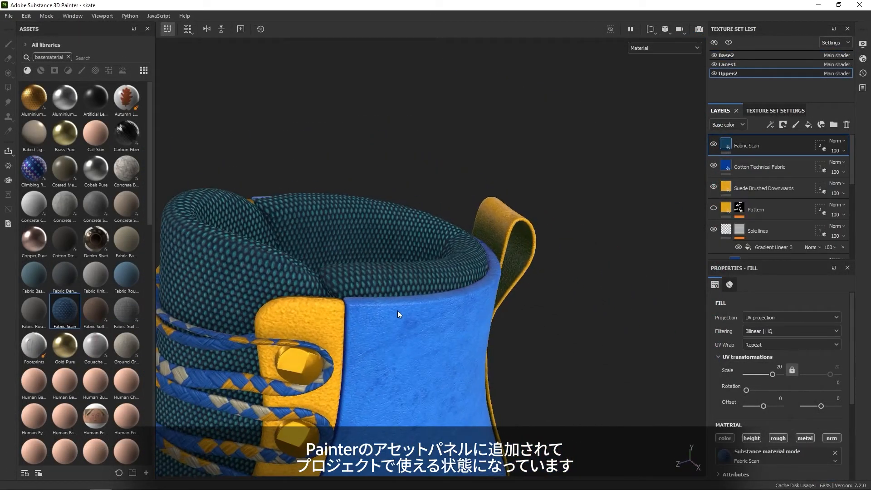
alt+middle_drag(399, 315, 512, 220)
mouse_move(512, 220)
alt+mouse_down()
mouse_move(543, 255)
mouse_move(544, 297)
mouse_move(460, 269)
mouse_move(462, 252)
mouse_move(505, 229)
alt+mouse_up()
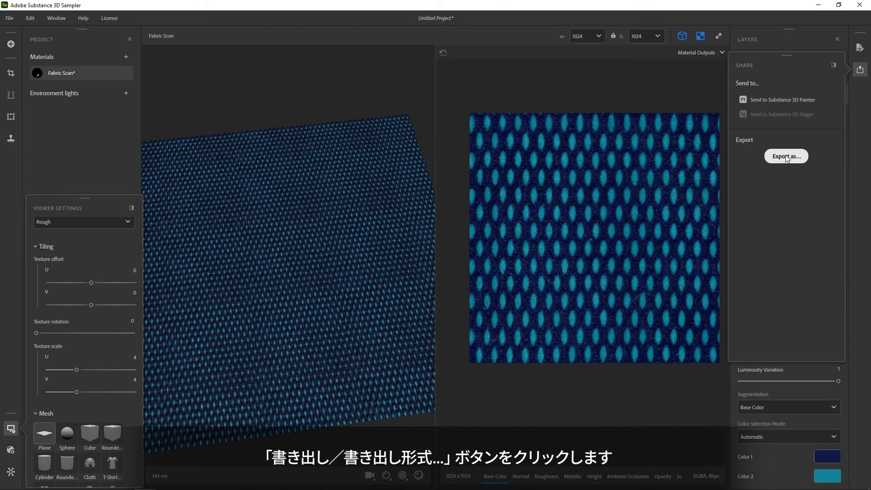
Step: Open the export settings in Substance 3D Sampler and review the application presets offered for the PNG format
click(782, 159)
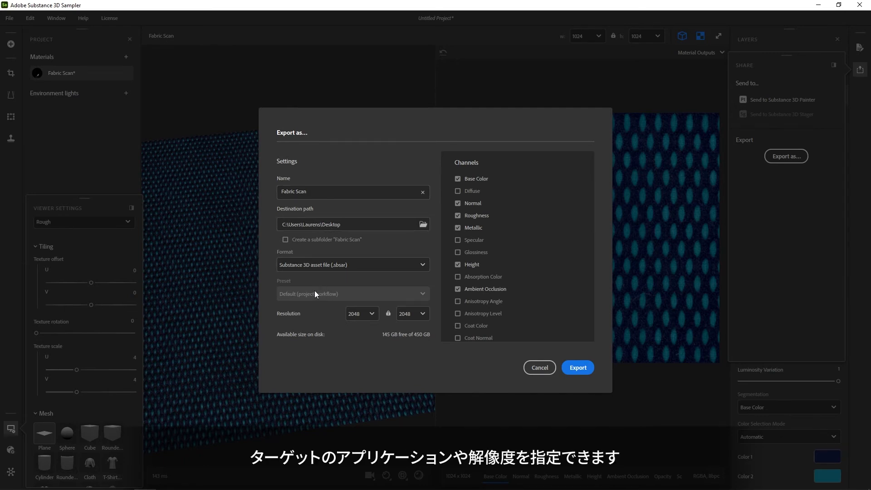
click(311, 264)
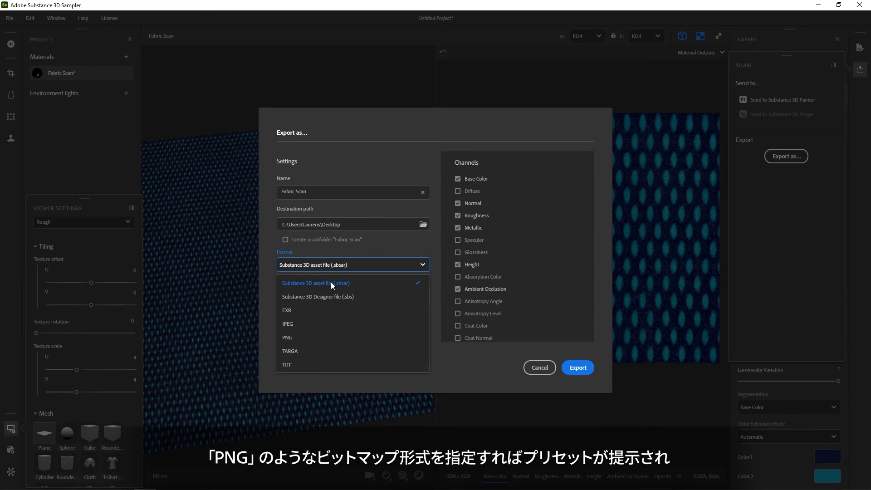
click(298, 336)
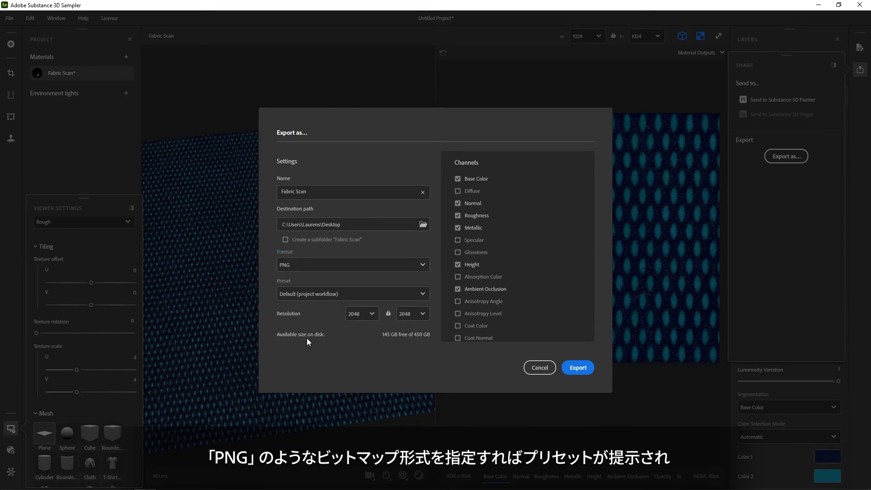
click(296, 294)
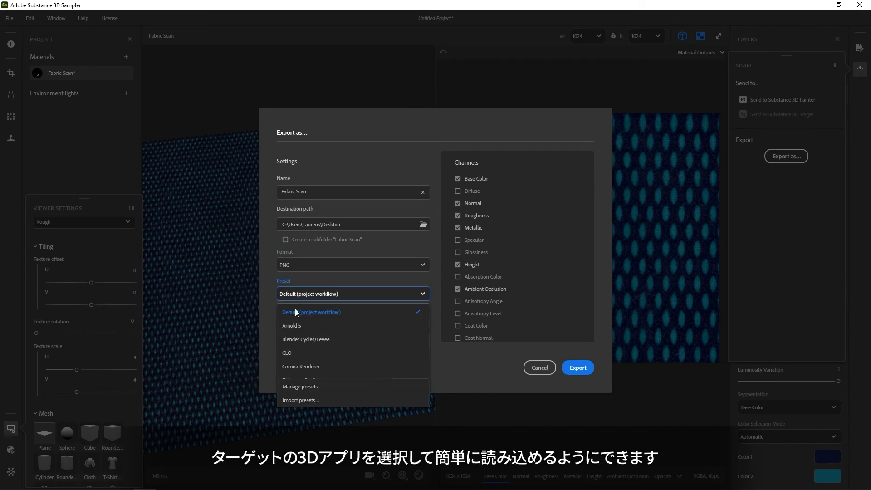
click(270, 284)
Step: Export Fabric Scan in the Substance 3D asset file (.sbsar) format
click(301, 265)
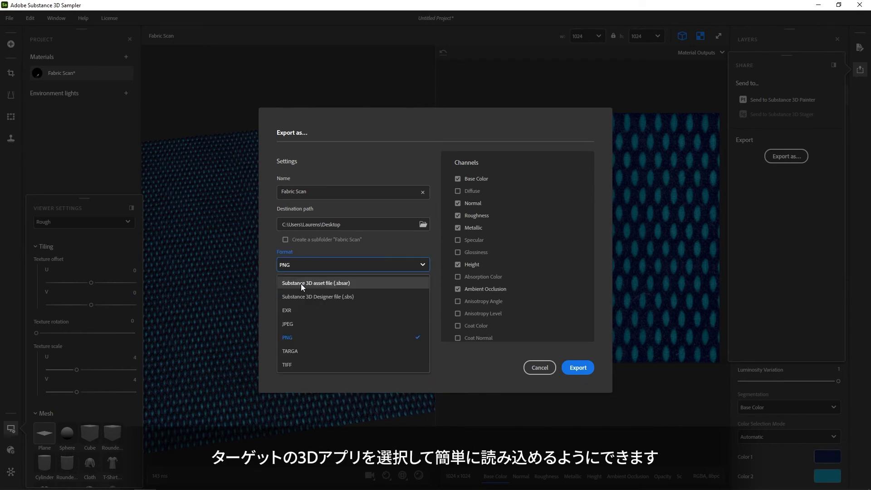
click(301, 281)
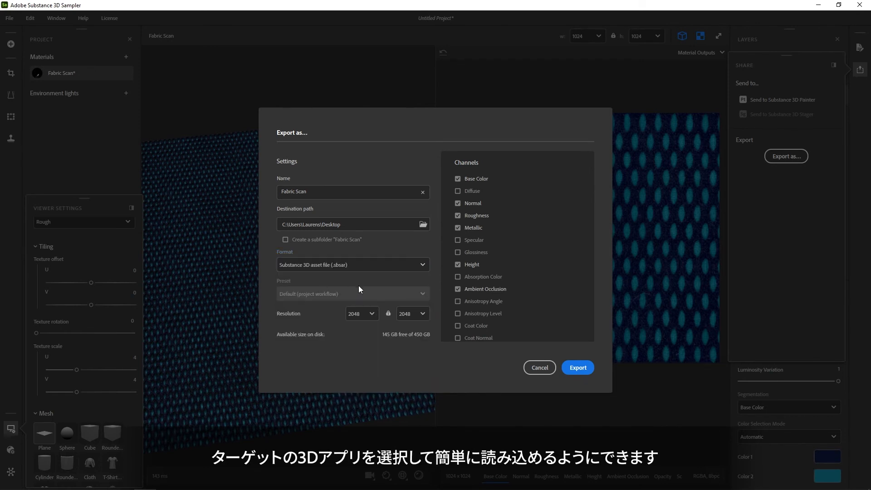
click(576, 367)
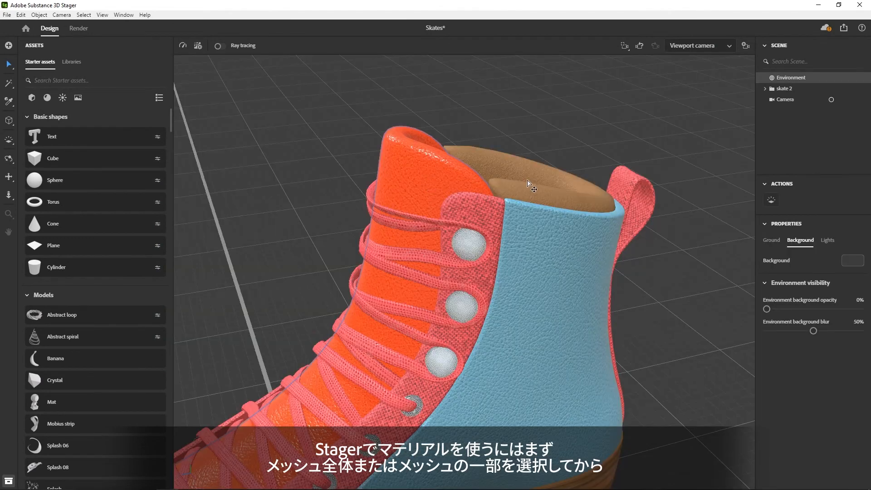
Step: In Substance 3D Stager, select the skate's tongue and padding meshes and place the Fabric Scan.sbsar material on them
click(426, 185)
click(416, 188)
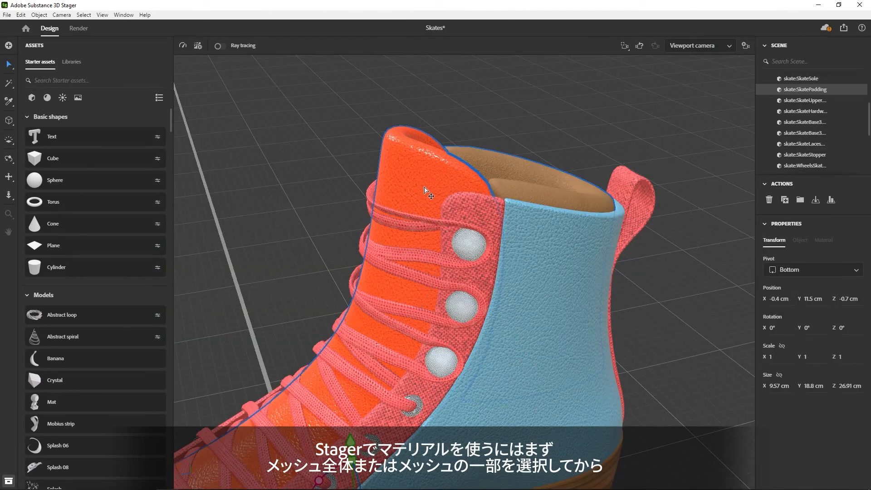
click(7, 16)
mouse_move(28, 112)
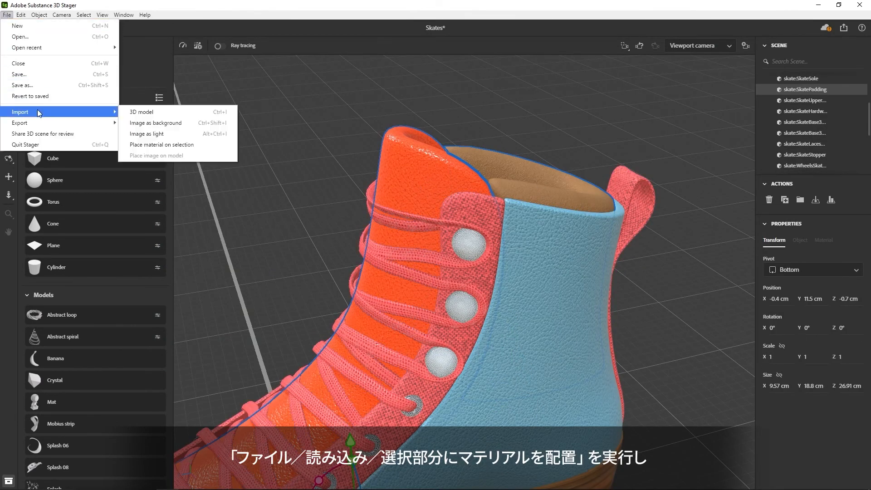
click(161, 145)
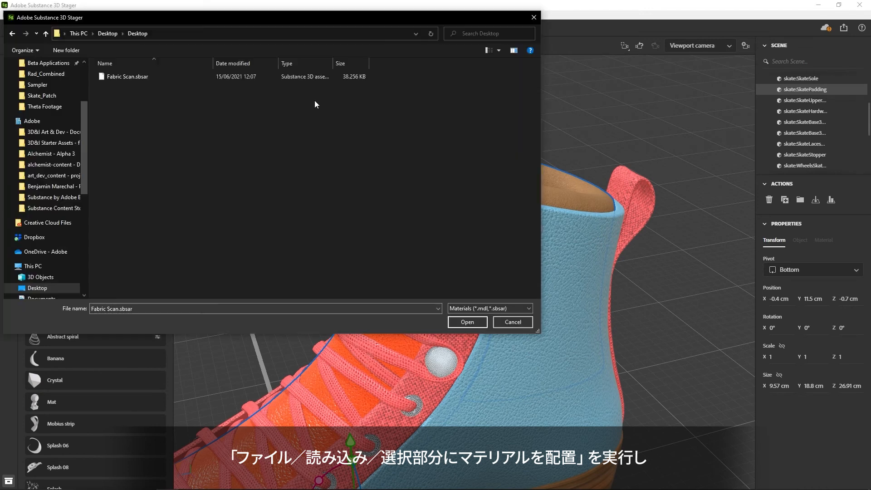
click(132, 78)
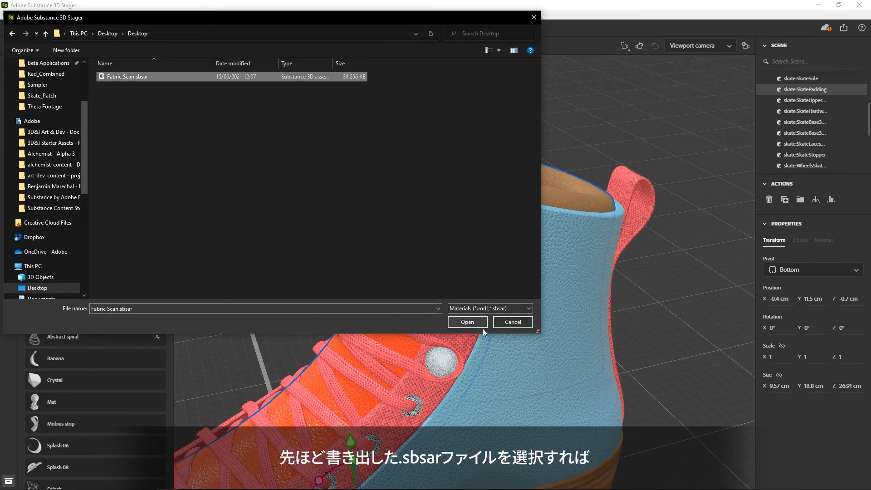
click(467, 322)
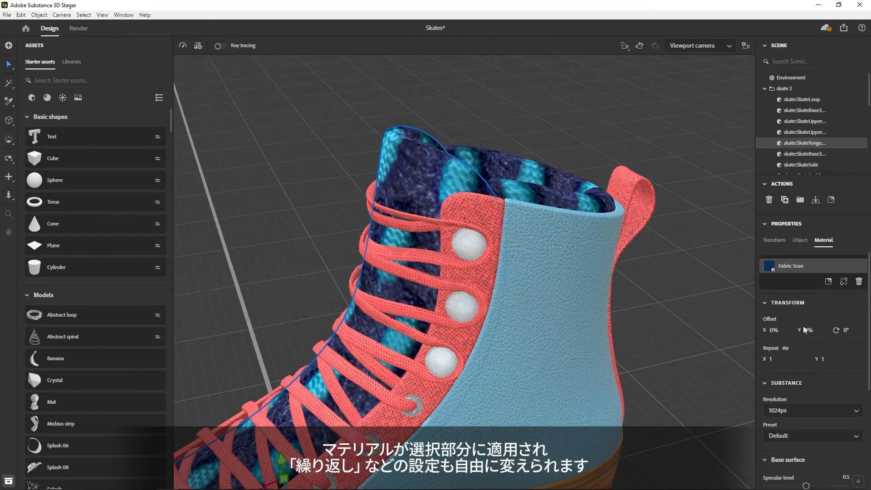
Step: Increase the Fabric Scan material's linked X and Y Repeat to shrink the weave on the skate's tongue and padding
drag(782, 365, 860, 365)
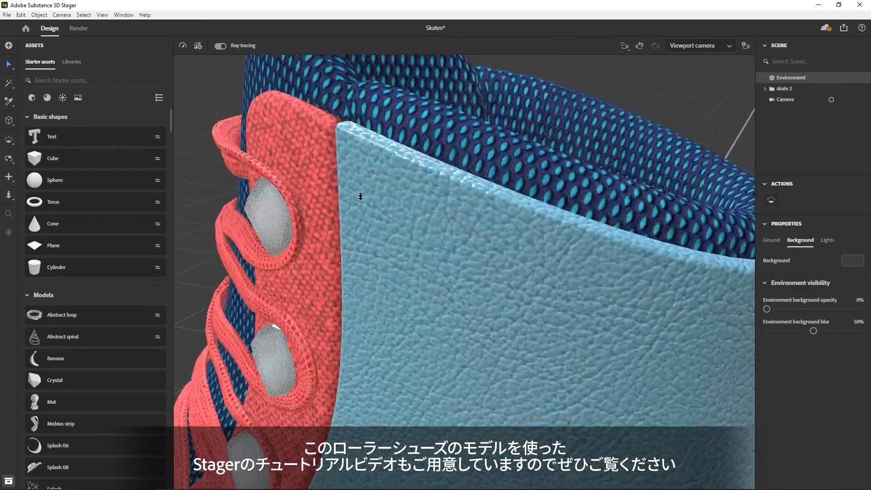
scroll(420, 215, up, 3)
right_drag(420, 215, 470, 207)
scroll(436, 162, down, 5)
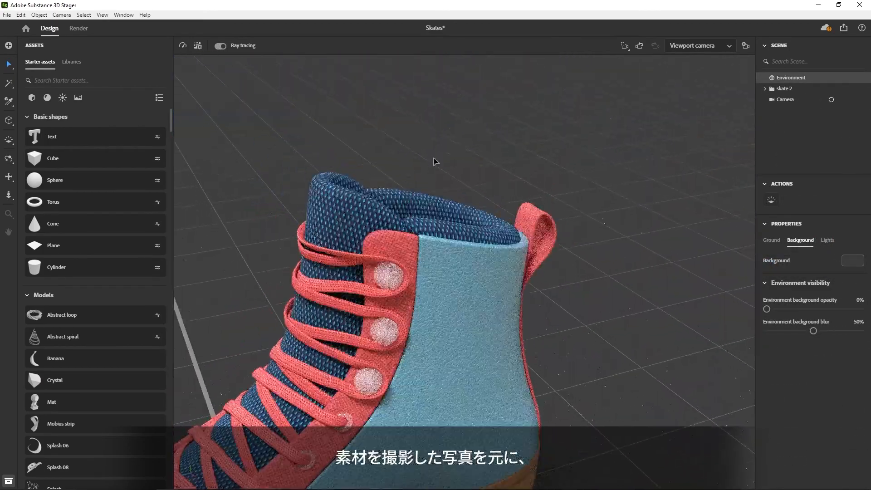
middle_drag(435, 161, 486, 161)
scroll(486, 161, up, 3)
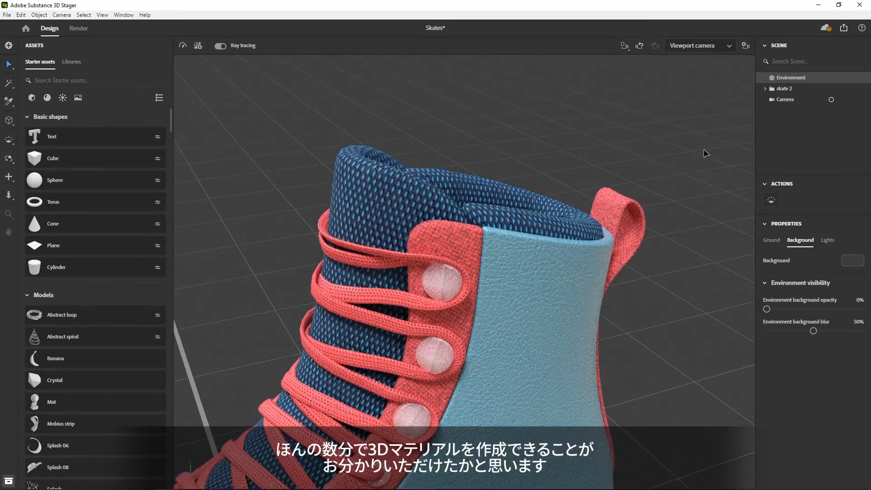